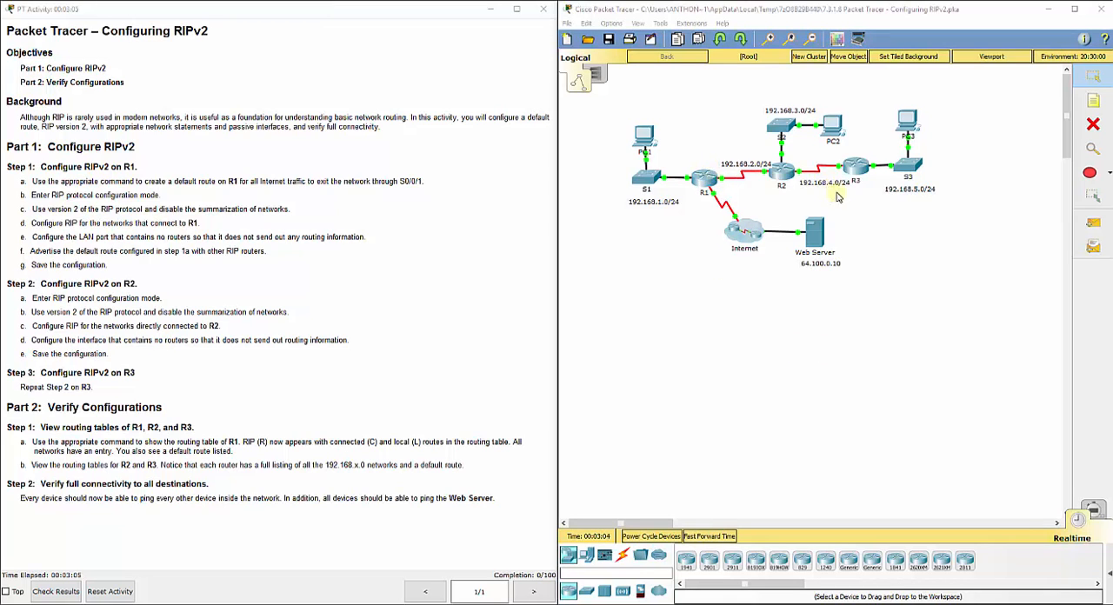
pyautogui.moveTo(853, 197); pyautogui.dragTo(803, 186)
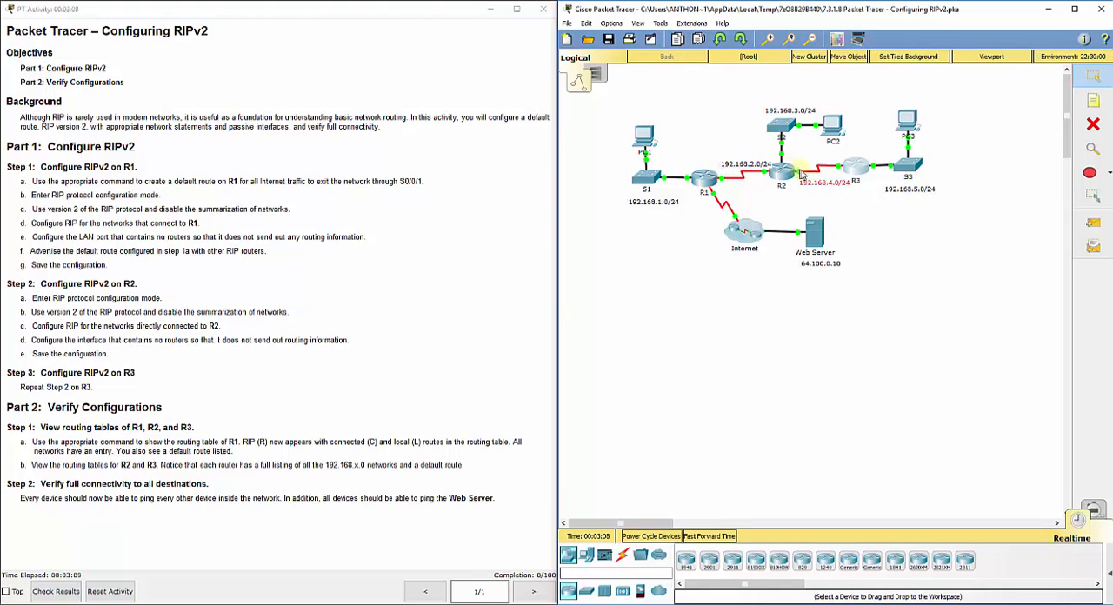
pyautogui.click(826, 200)
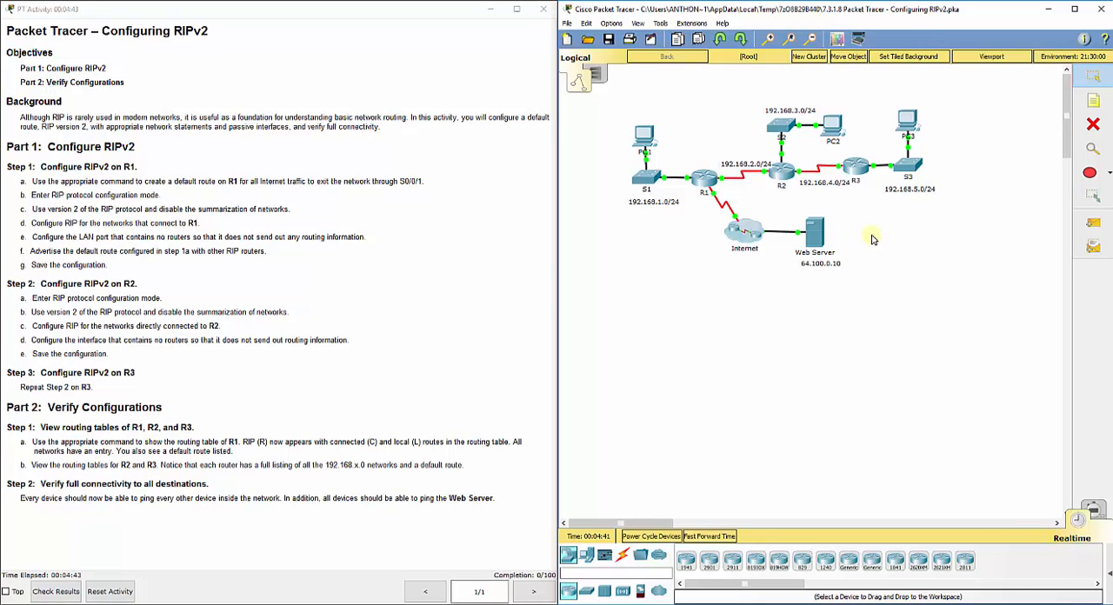
# Step: Open router R1's command line interface and place its window clear of the instructions
pyautogui.moveTo(708, 179)
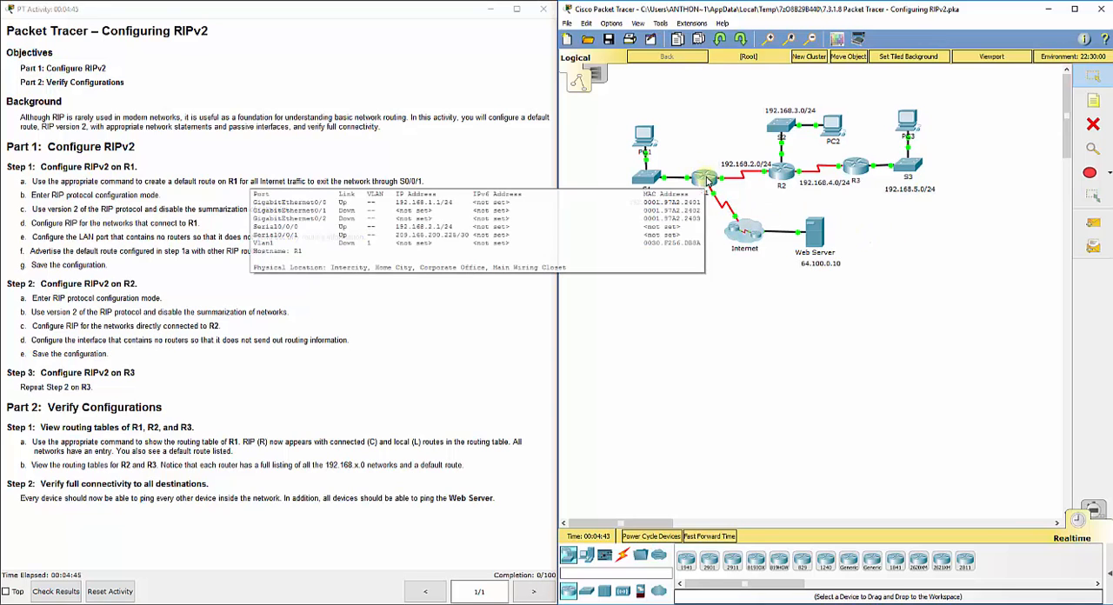
pyautogui.click(708, 179)
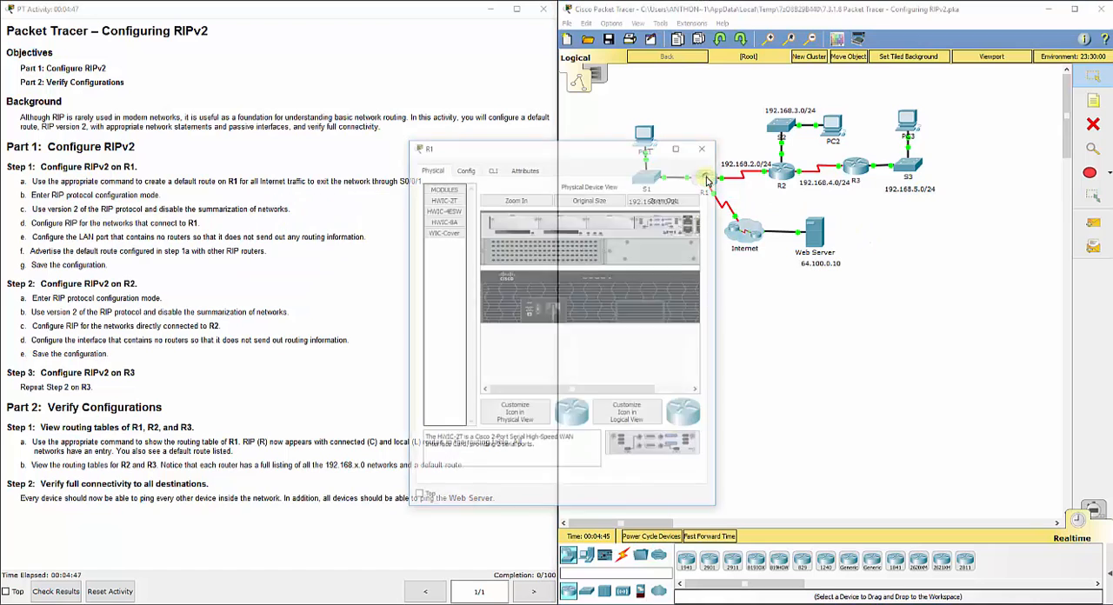
pyautogui.moveTo(600, 134); pyautogui.dragTo(523, 87)
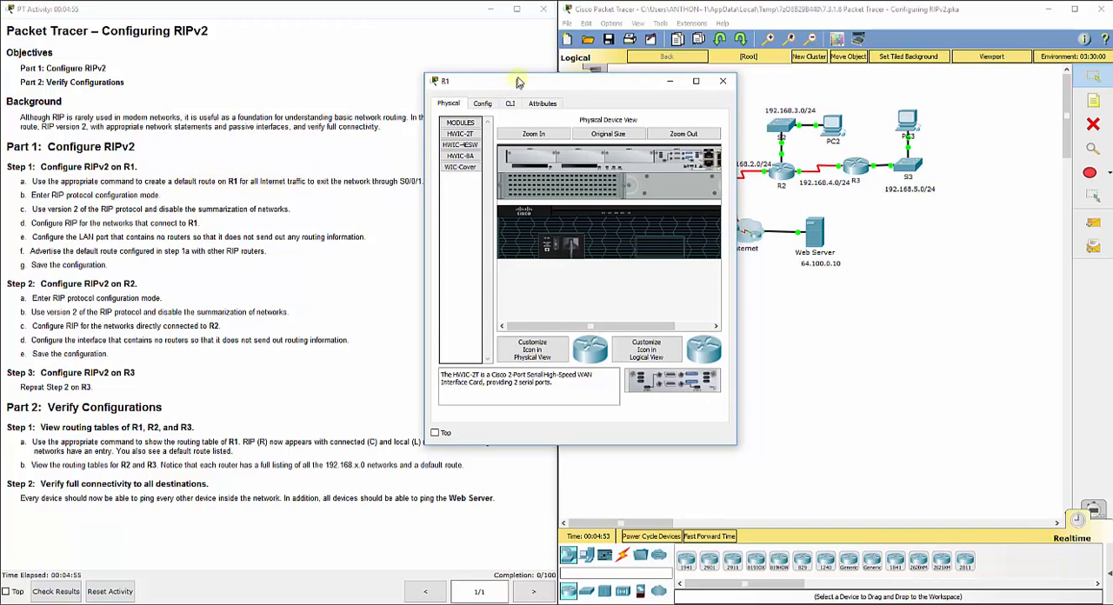
pyautogui.moveTo(517, 80); pyautogui.dragTo(540, 77)
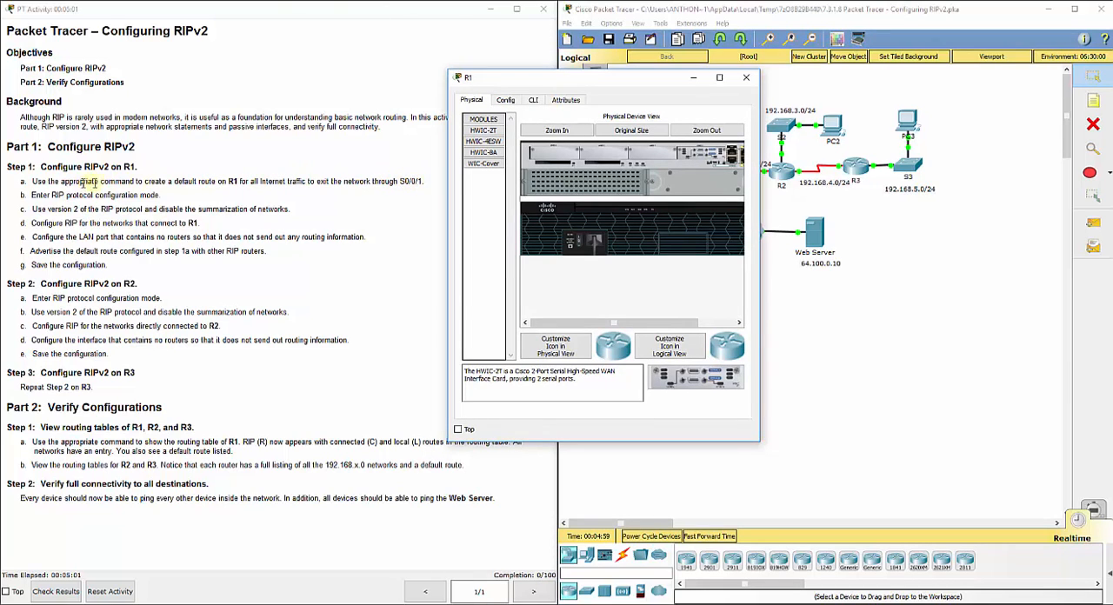
pyautogui.click(534, 100)
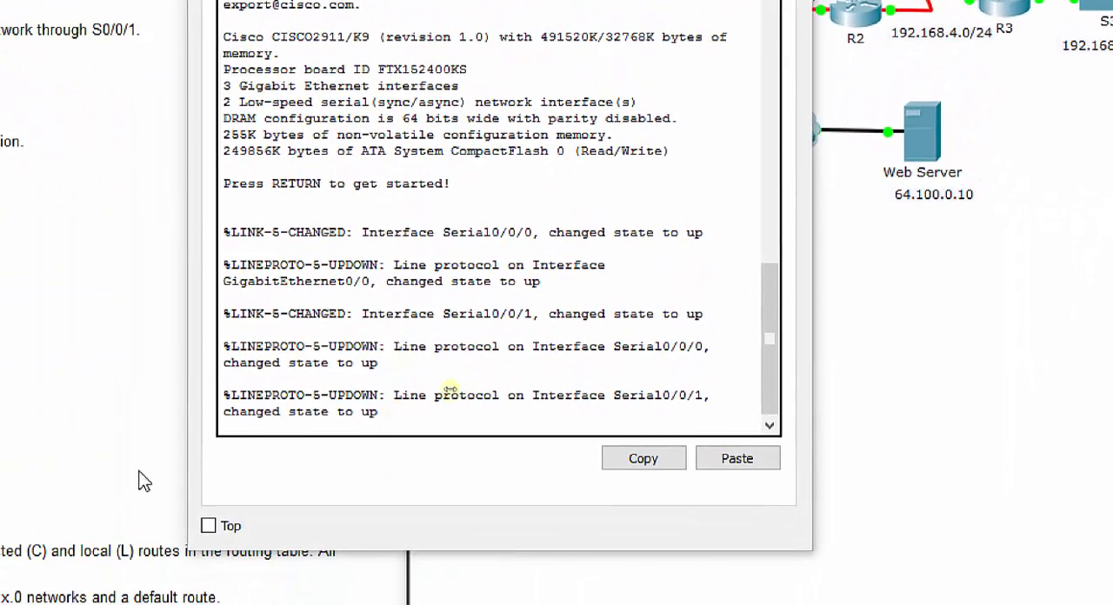
# Step: Start R1's console session, enable privileged mode and enter global configuration mode
pyautogui.click(267, 432)
pyautogui.press('Return')
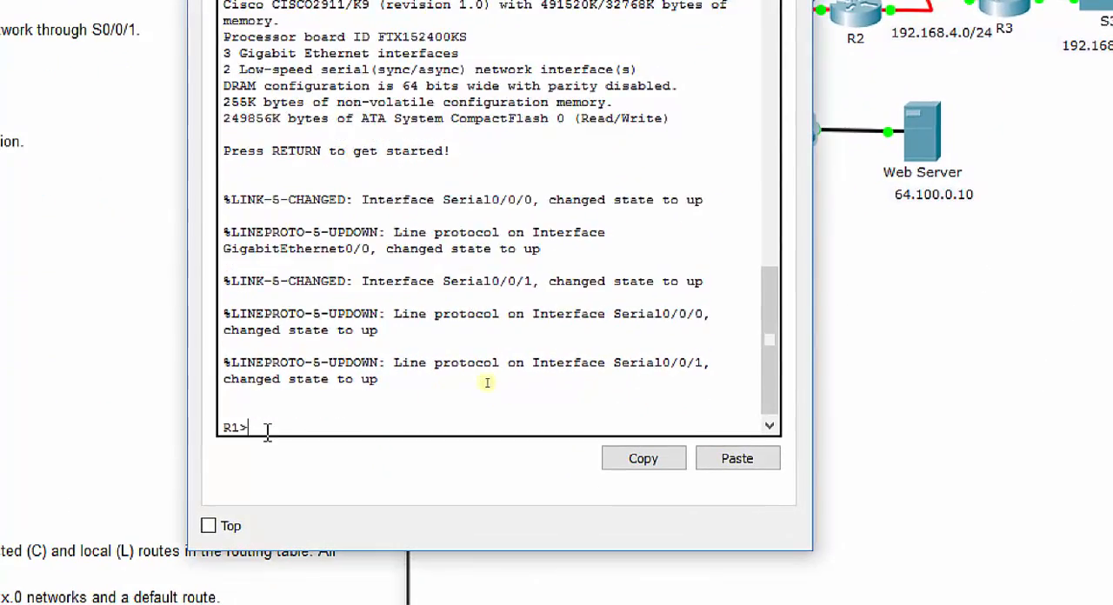
pyautogui.write('en')
pyautogui.press('Return')
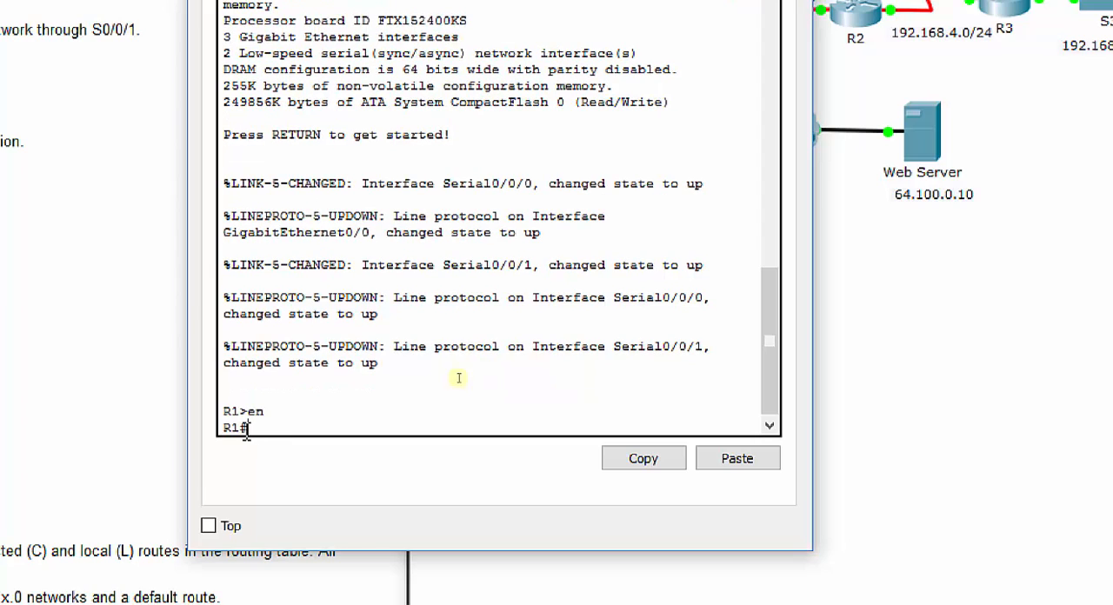
pyautogui.write('config')
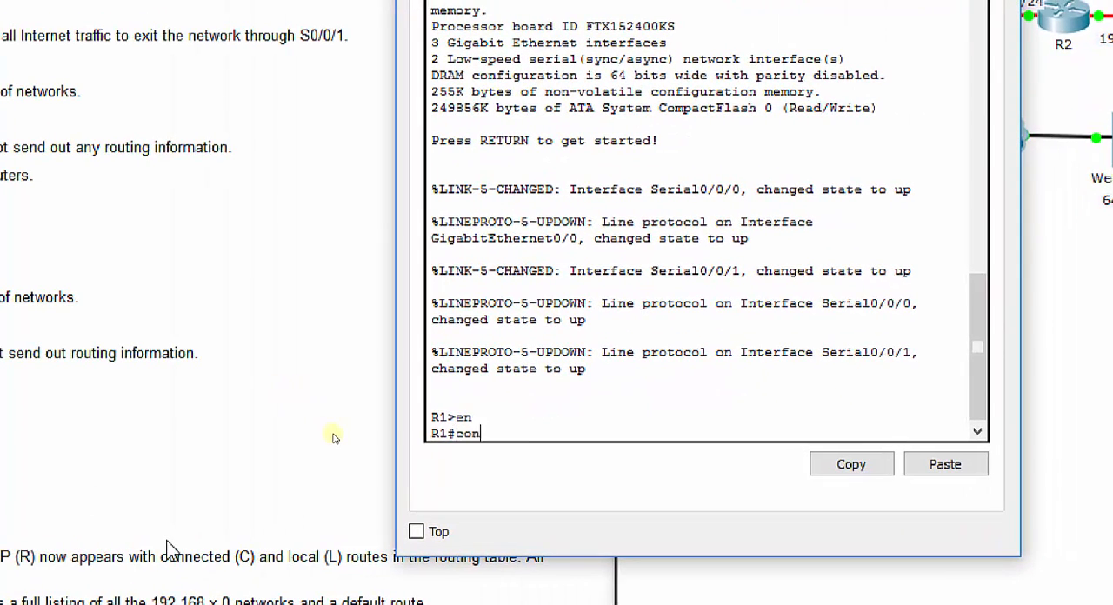
pyautogui.write(' t')
pyautogui.press('Return')
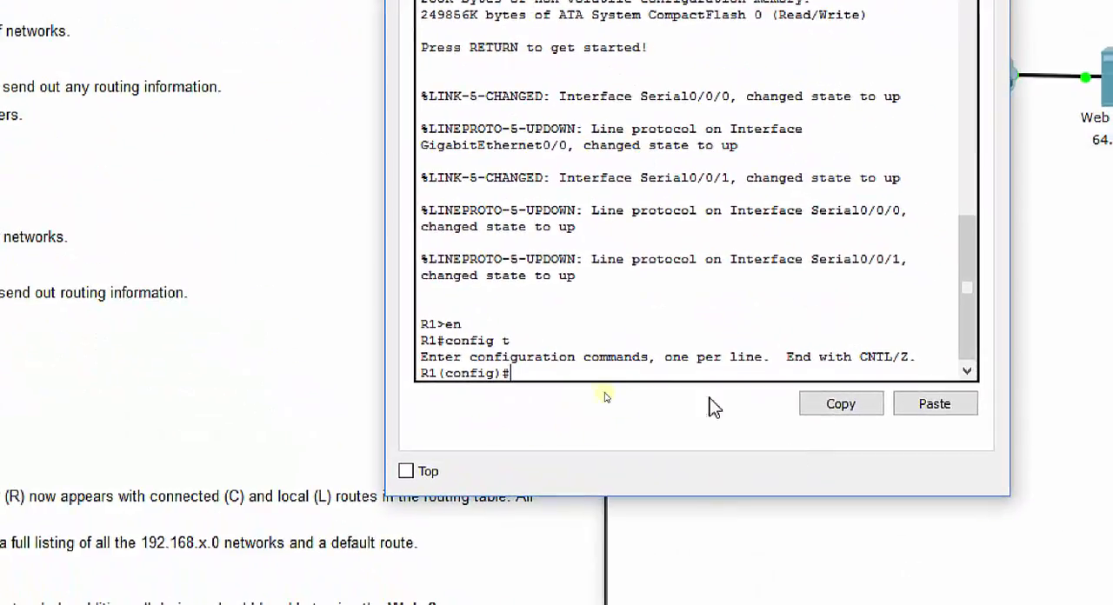
# Step: Create a default route on R1 with ip route 0.0.0.0 0.0.0.0 exiting through s0/0/1
pyautogui.write('ip route 0.0.0.0 0.')
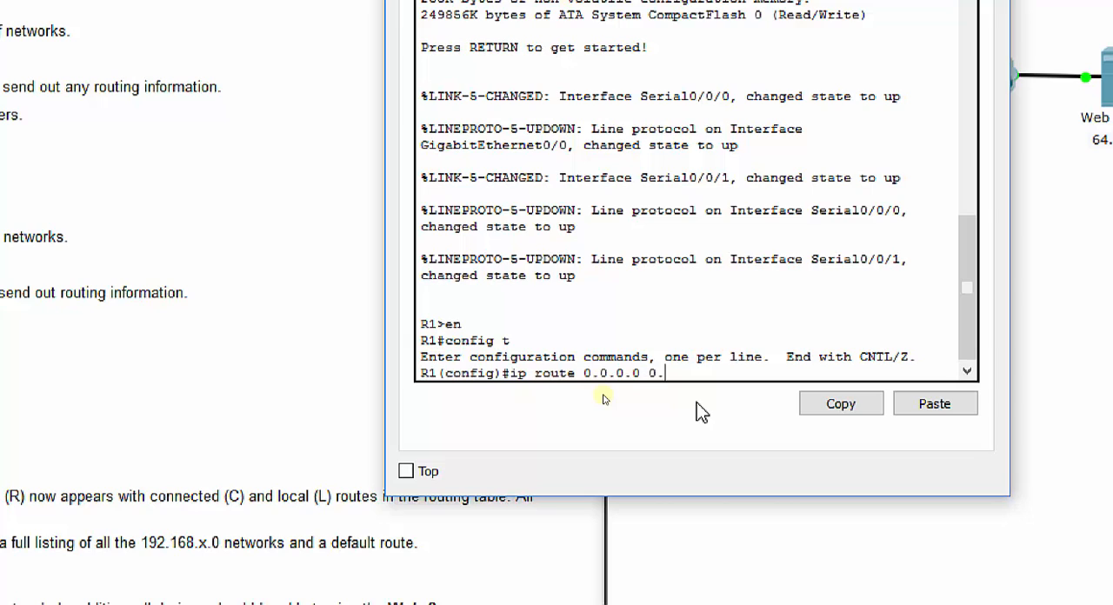
pyautogui.write('0.0.0.0 s0/0/1')
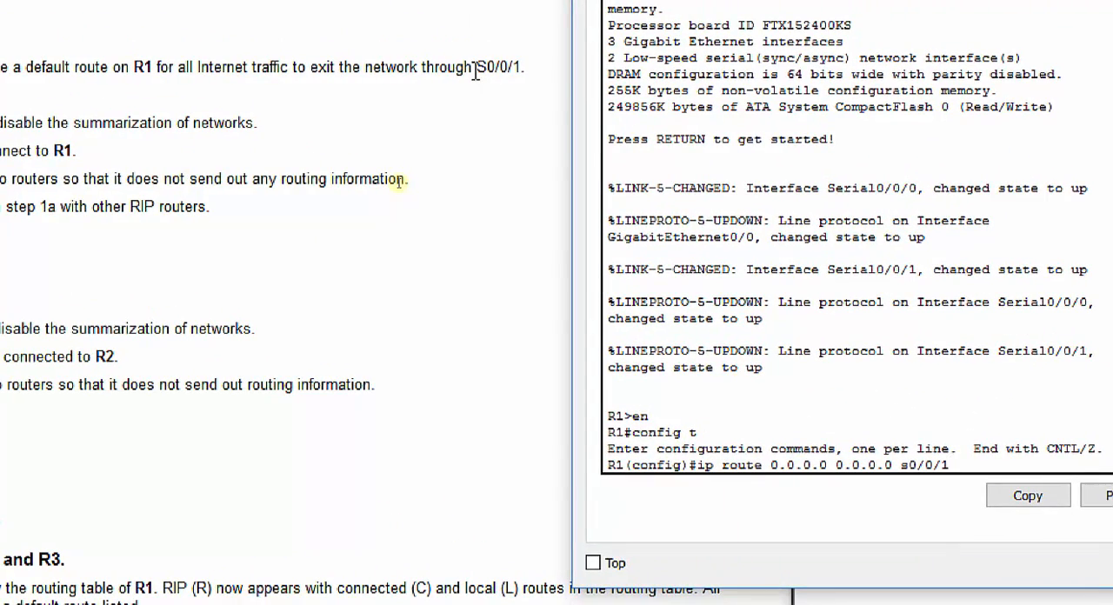
pyautogui.press('Return')
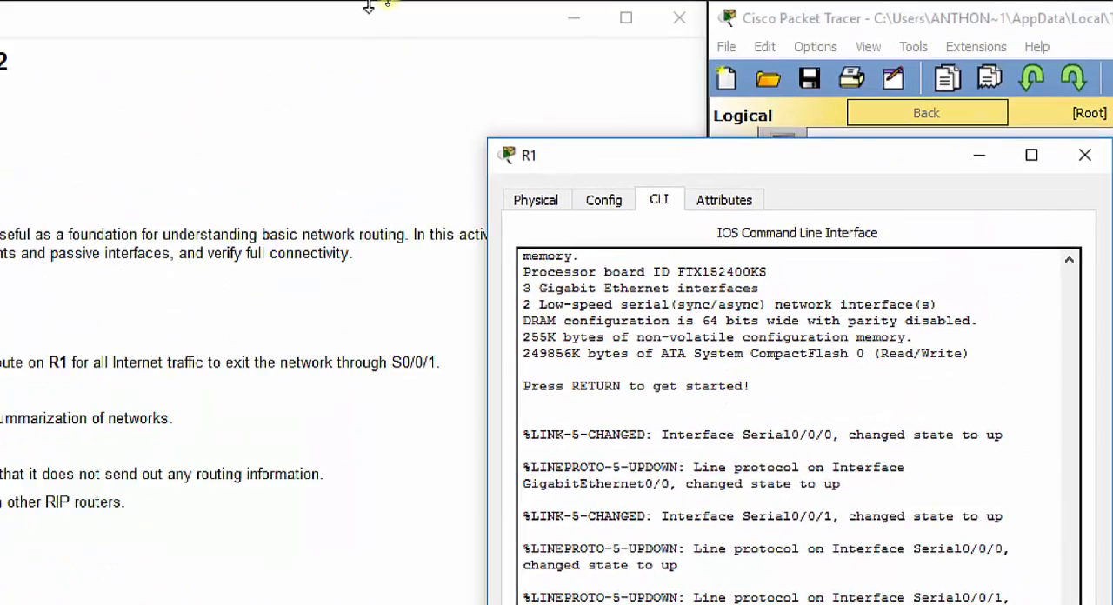
# Step: Enter RIP protocol configuration mode on R1 with router rip
pyautogui.moveTo(557, 156); pyautogui.dragTo(341, 32)
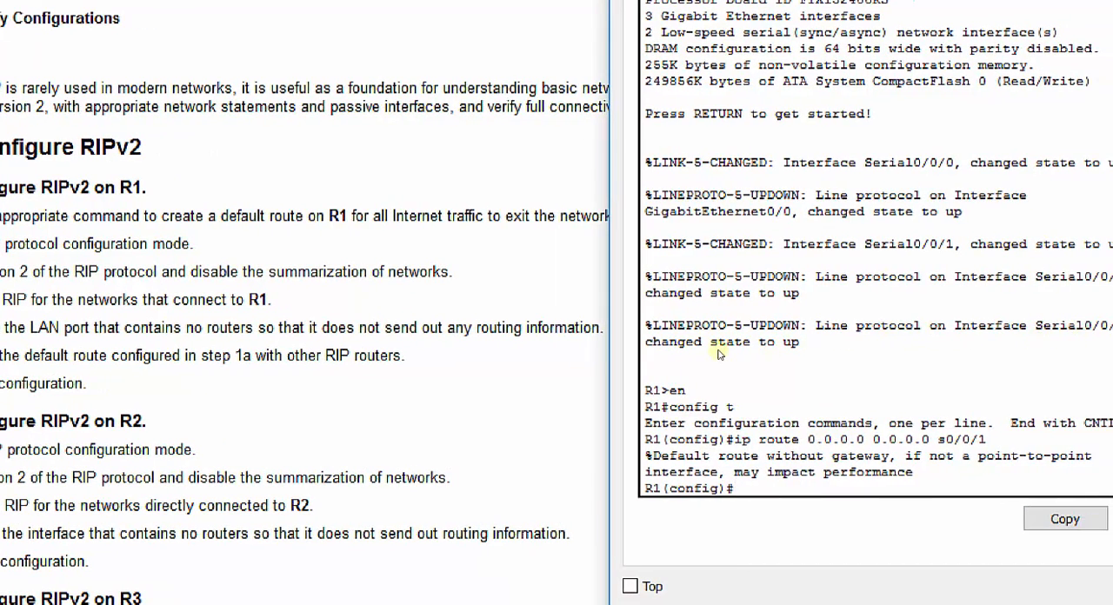
pyautogui.write('router rip')
pyautogui.press('Return')
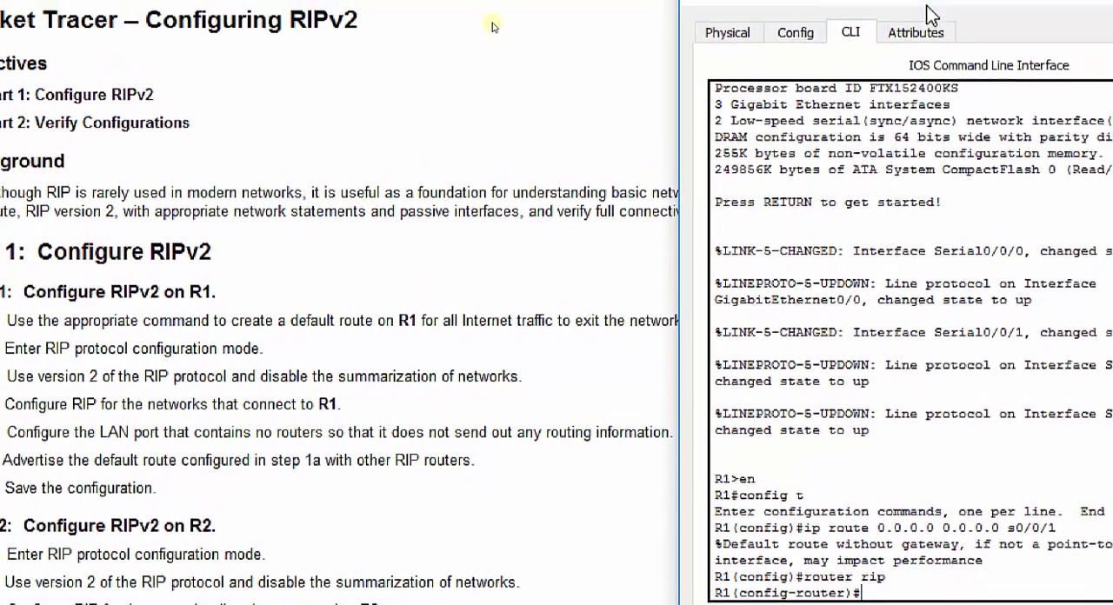
# Step: Set R1's RIP process to version 2 and disable network summarization with no auto-summary
pyautogui.moveTo(927, 5); pyautogui.dragTo(755, 8)
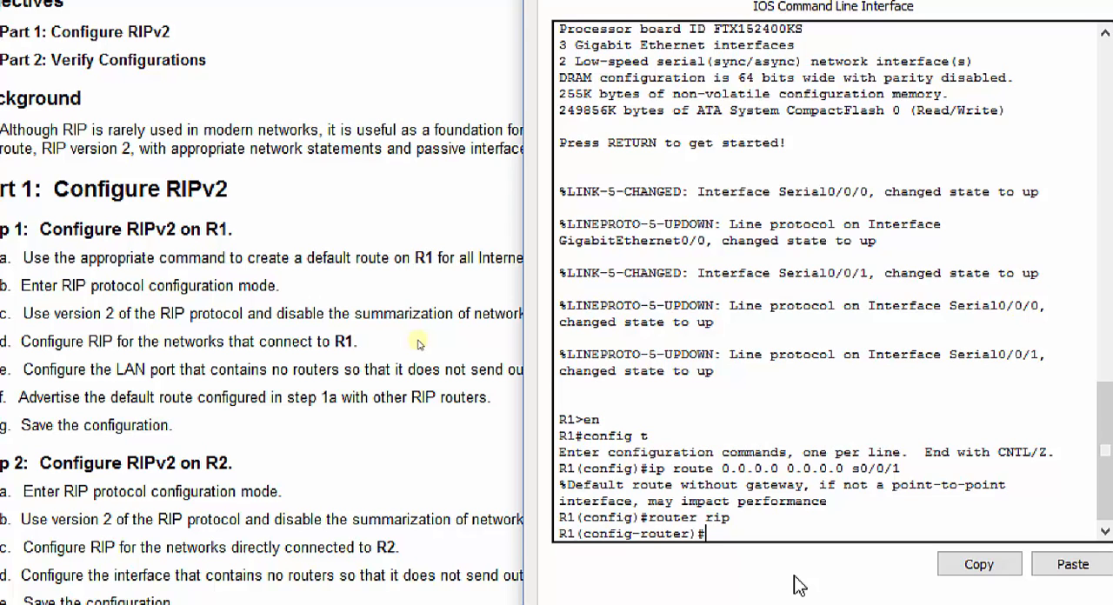
pyautogui.write('version 2')
pyautogui.press('Return')
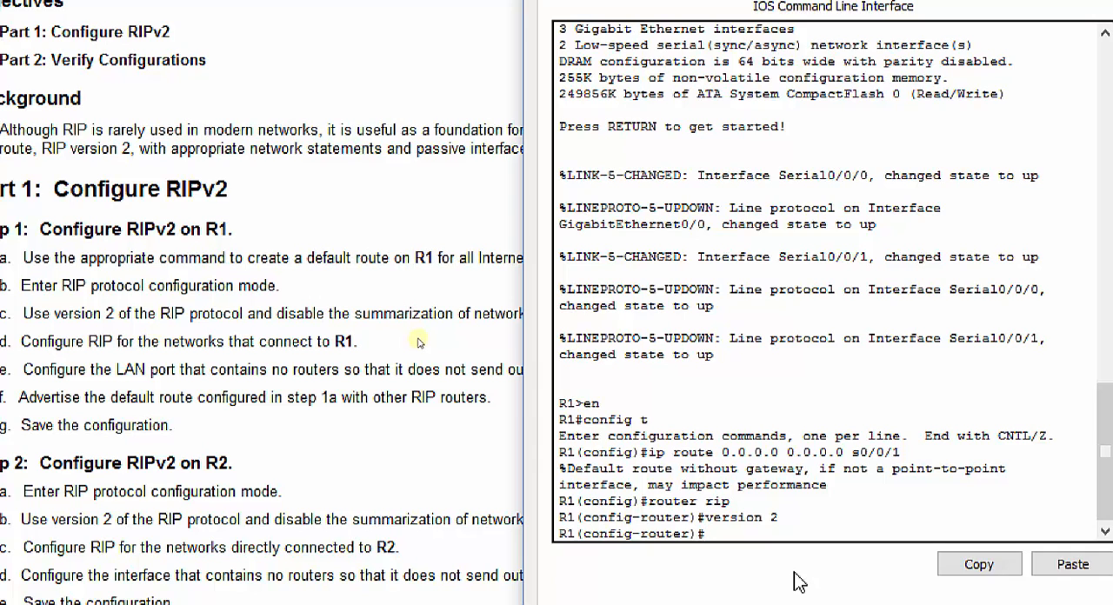
pyautogui.write('o auto-summary')
pyautogui.press('Return')
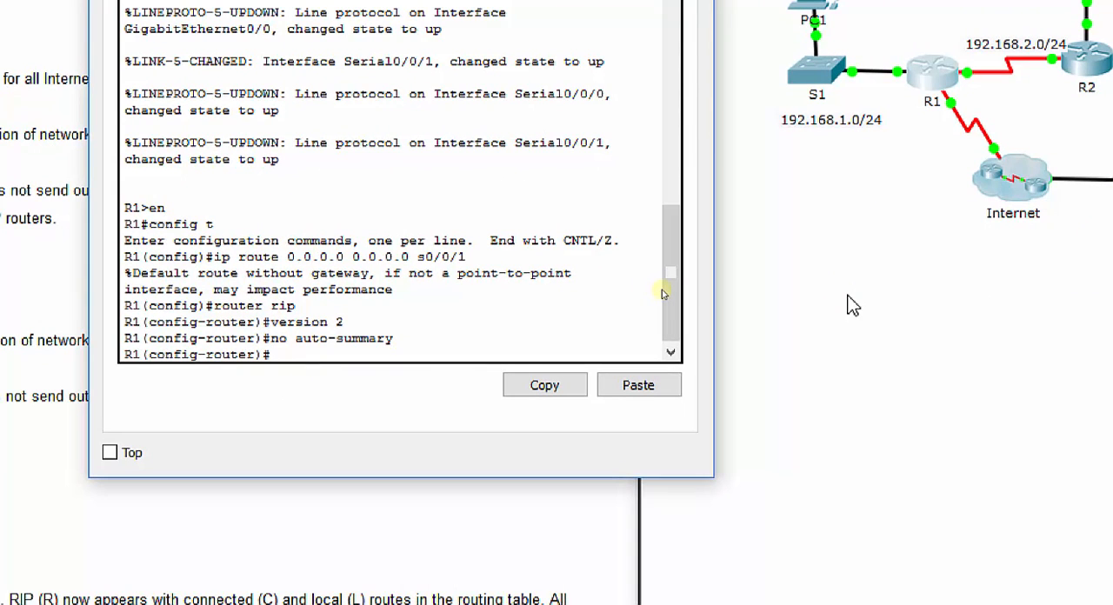
# Step: Add the networks 192.168.1.0 and 192.168.2.0 to R1's RIP process
pyautogui.write('network 192.168.1.0')
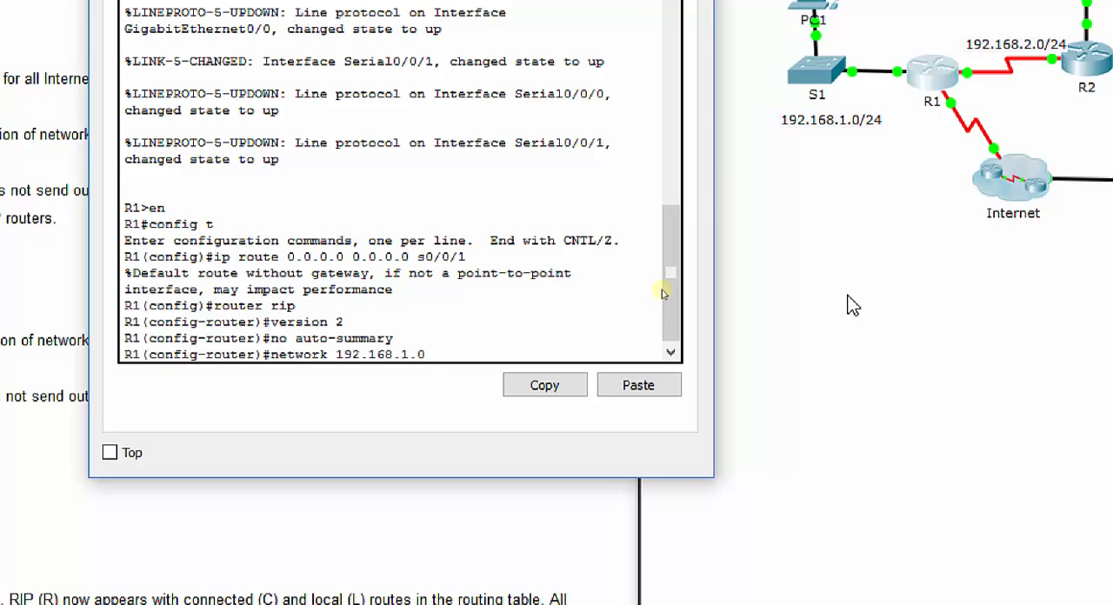
pyautogui.press('Return')
pyautogui.write('ne')
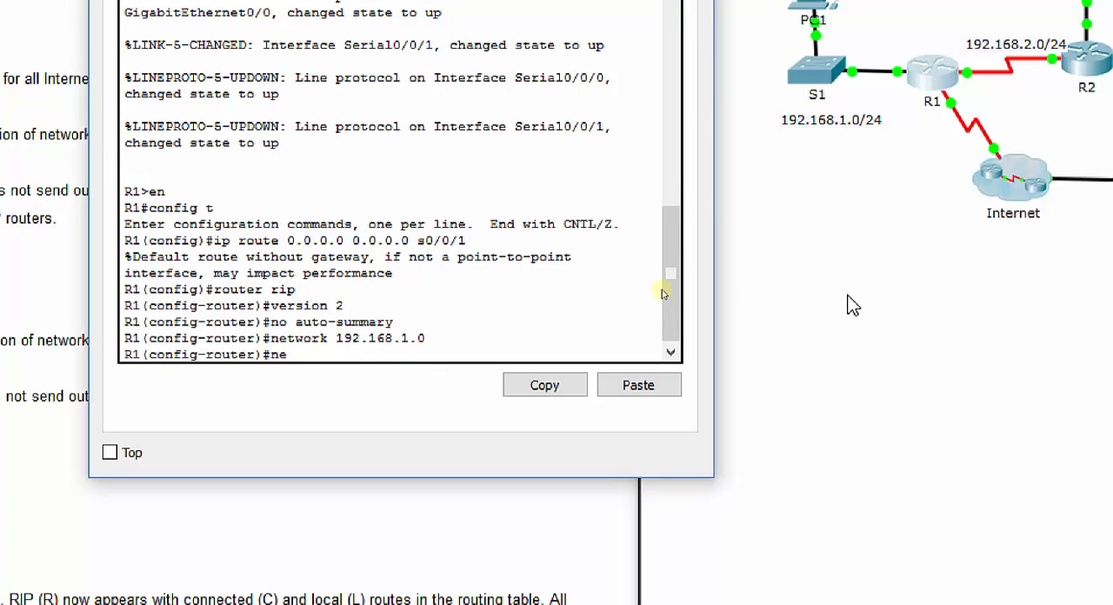
pyautogui.write('twork 192.168.2.0')
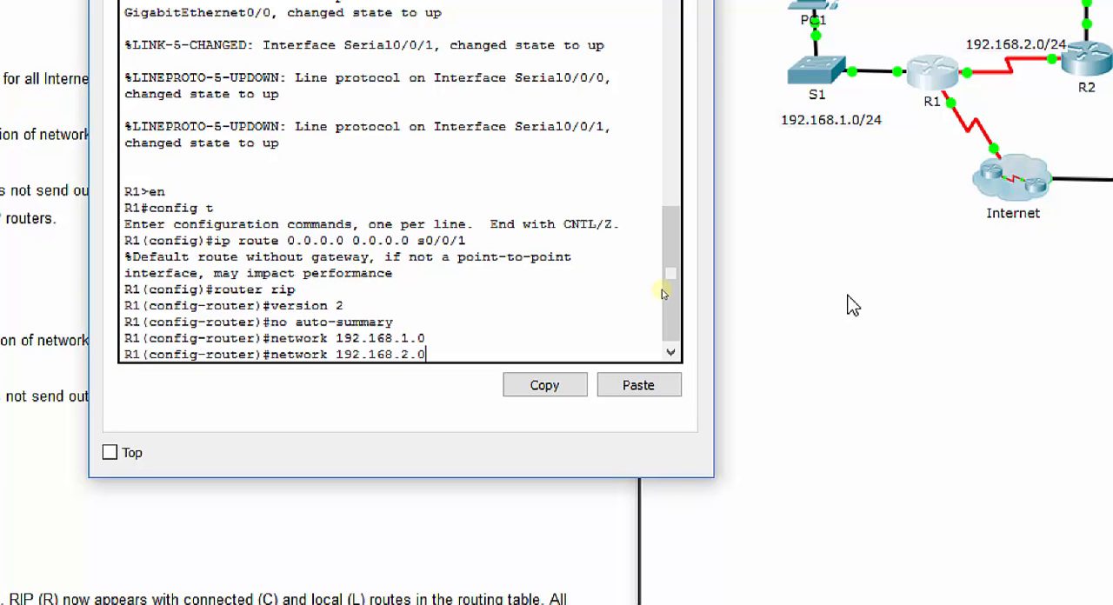
pyautogui.press('Return')
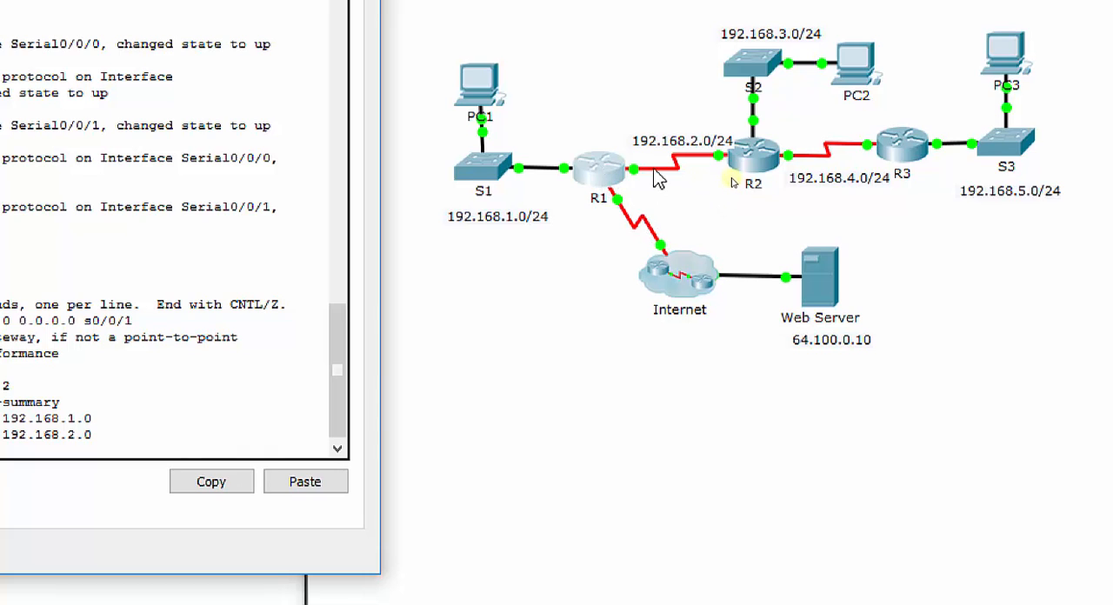
# Step: Check R1's ports in the topology and make its LAN port g0/0 a passive RIP interface
pyautogui.click(680, 185)
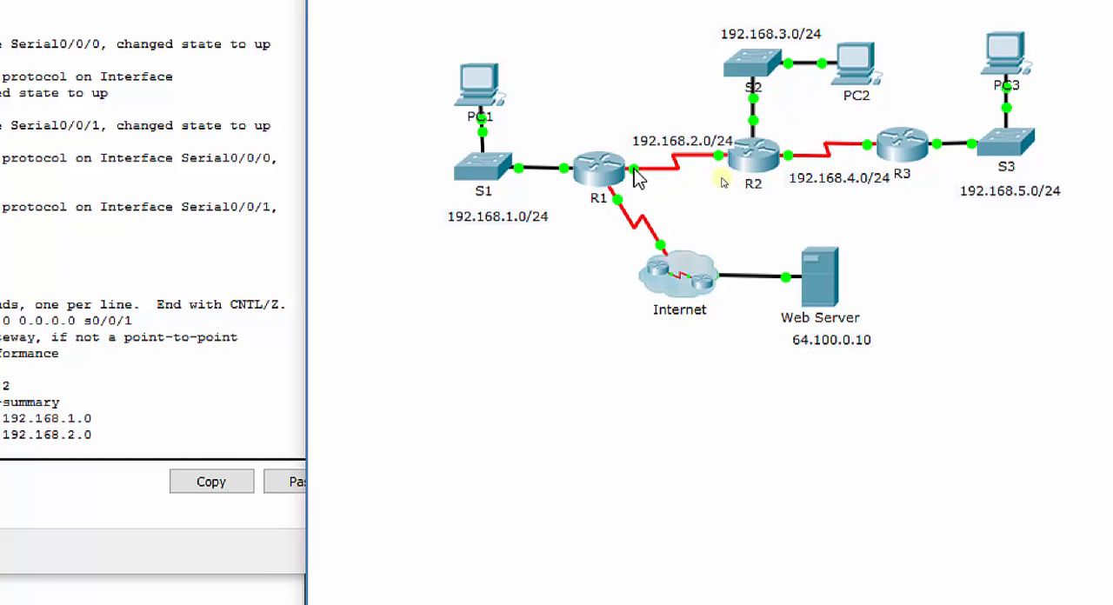
pyautogui.moveTo(634, 169)
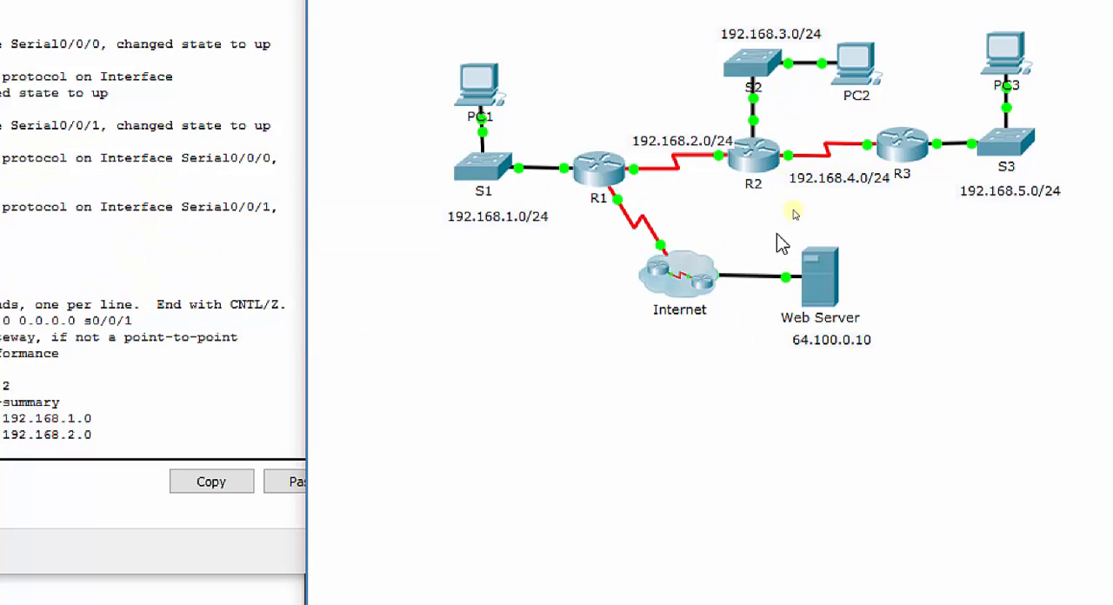
pyautogui.moveTo(621, 212)
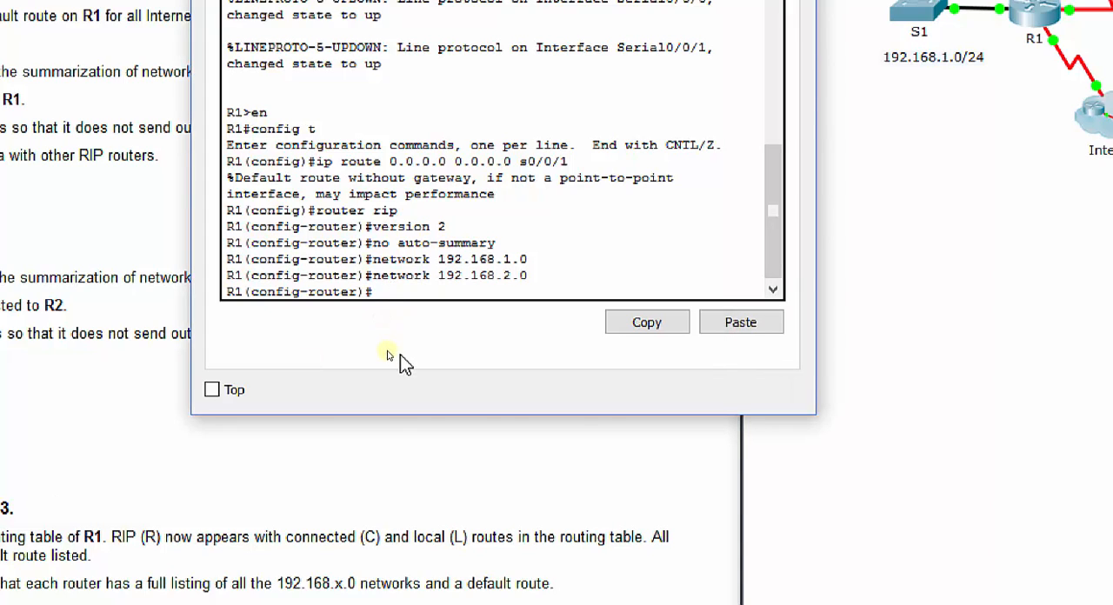
pyautogui.write('passive-interface')
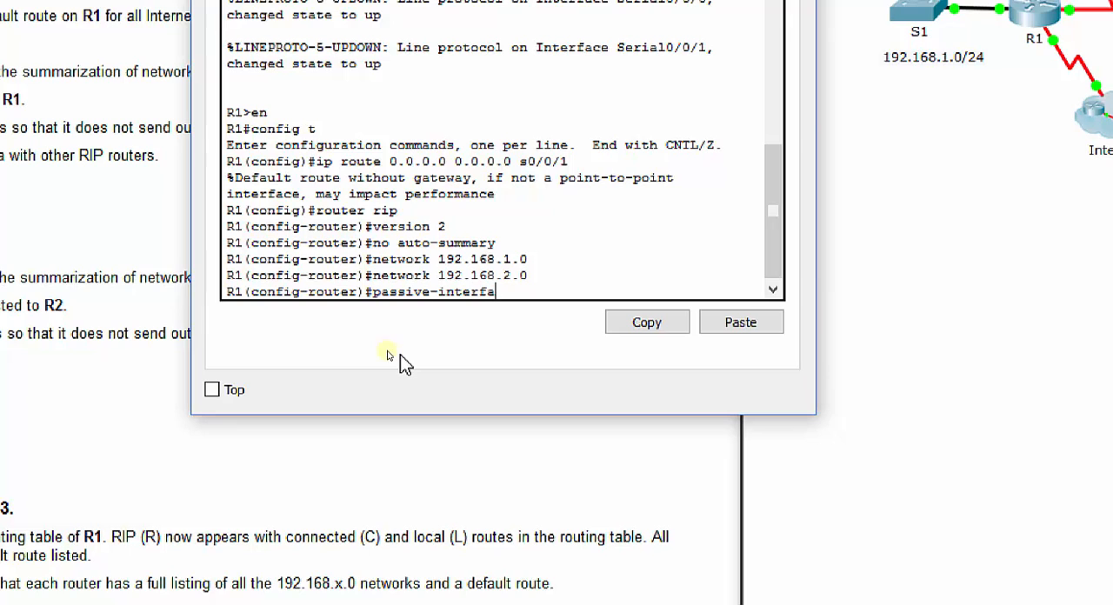
pyautogui.press('BackSpace')
pyautogui.press('BackSpace')
pyautogui.press('BackSpace')
pyautogui.press('BackSpace')
pyautogui.press('BackSpace')
pyautogui.press('BackSpace')
pyautogui.press('BackSpace')
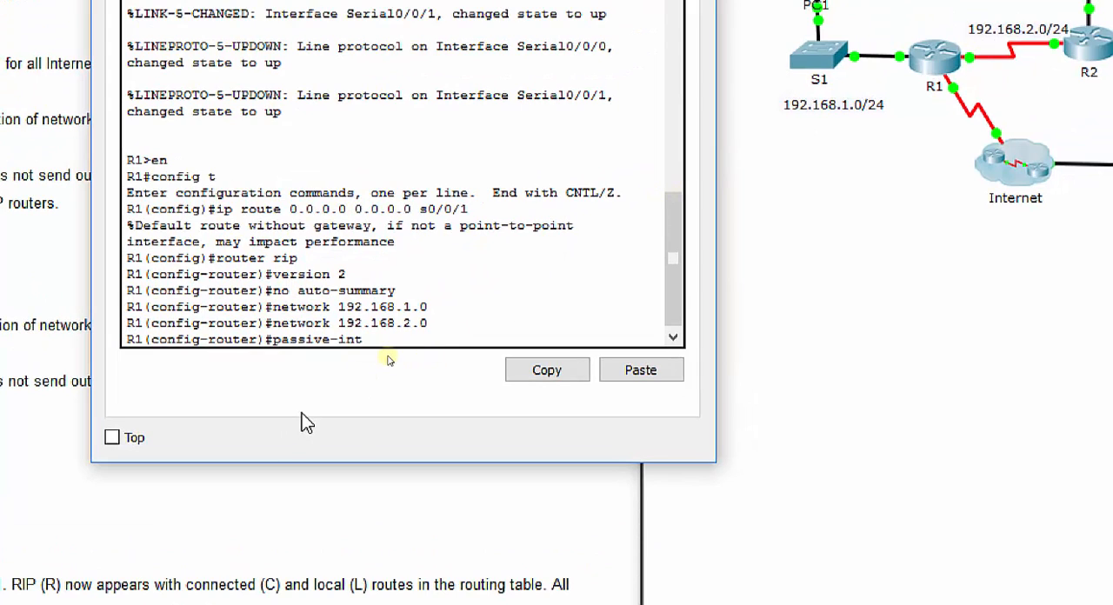
pyautogui.write('g0/0')
pyautogui.click(911, 148)
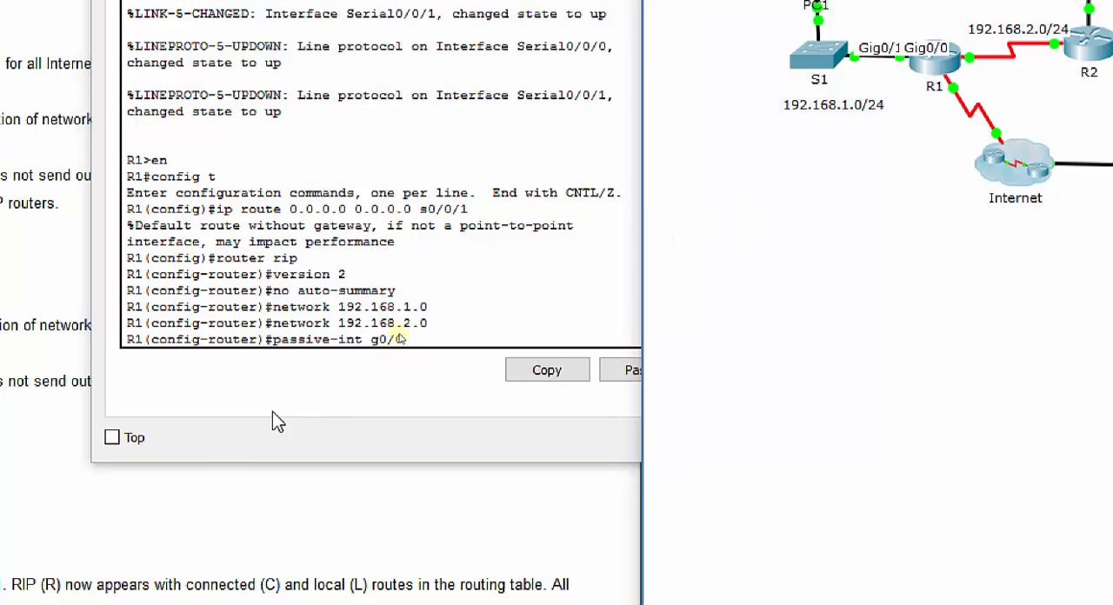
pyautogui.click(447, 316)
pyautogui.press('Return')
# Step: Make R1's Internet-facing serial port s0/0/1 a passive RIP interface as well
pyautogui.press('Up')
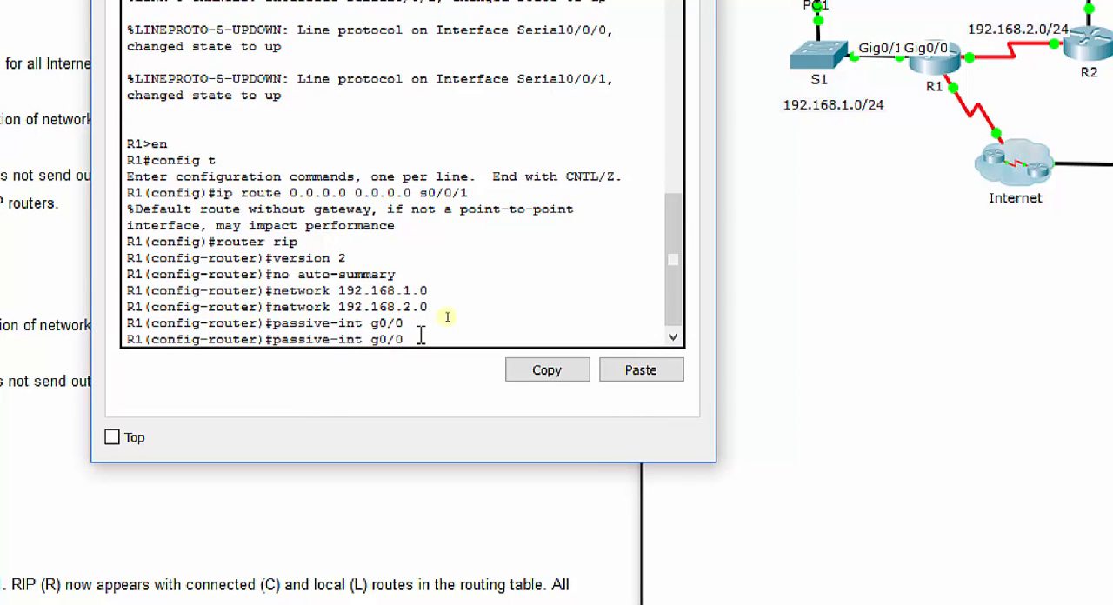
pyautogui.press('BackSpace')
pyautogui.press('BackSpace')
pyautogui.press('BackSpace')
pyautogui.press('BackSpace')
pyautogui.write('s0/0/1')
pyautogui.press('Return')
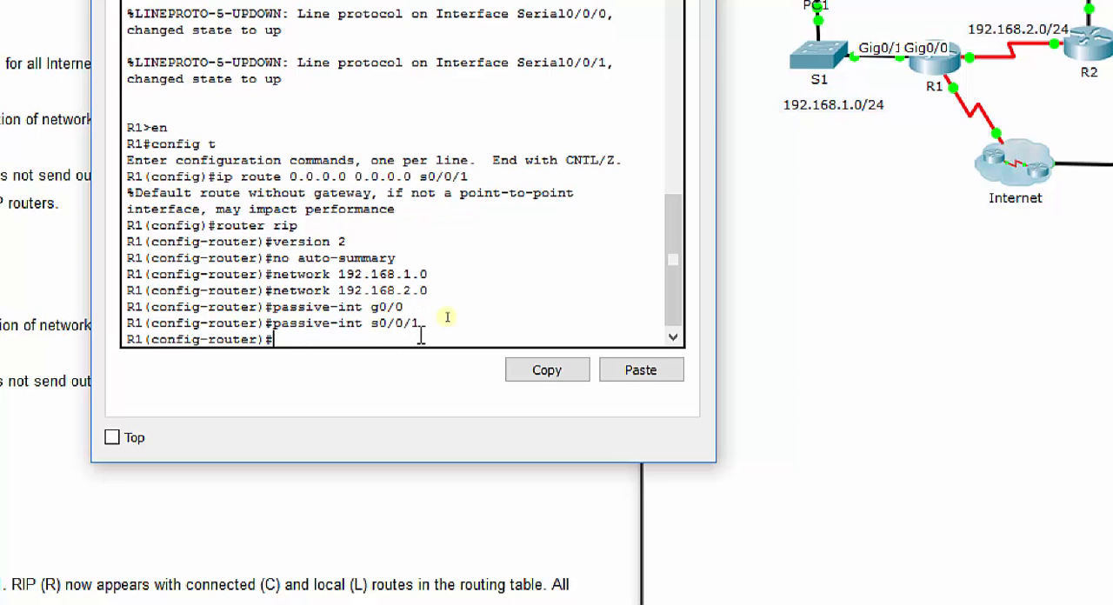
pyautogui.write('e')
pyautogui.press('BackSpace')
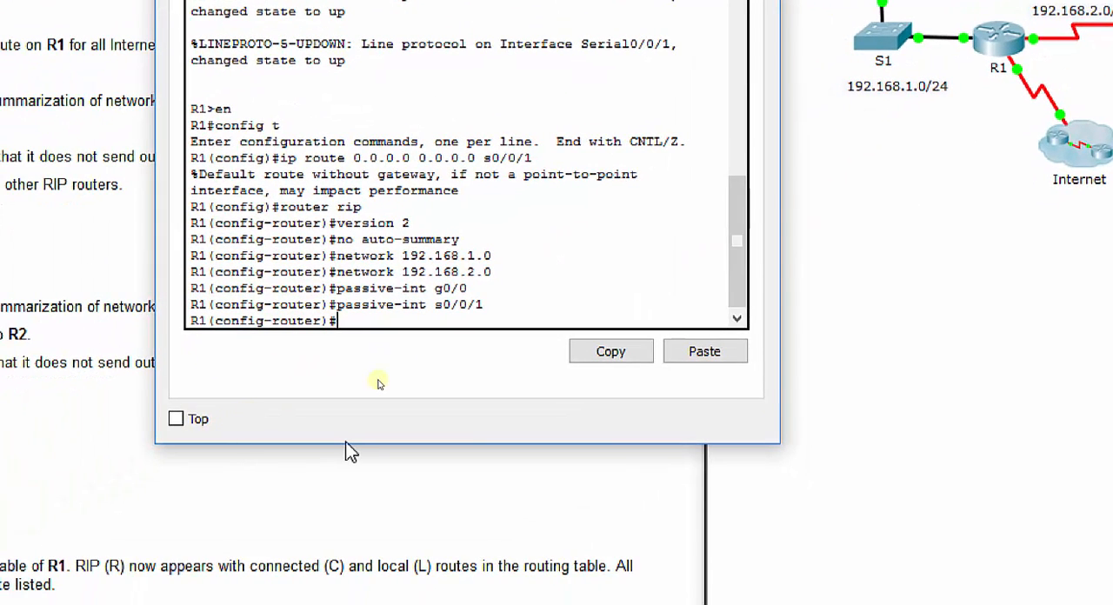
# Step: Try to advertise R1's default route to the other RIP routers with default information originate
pyautogui.write('config-router)#default information originate')
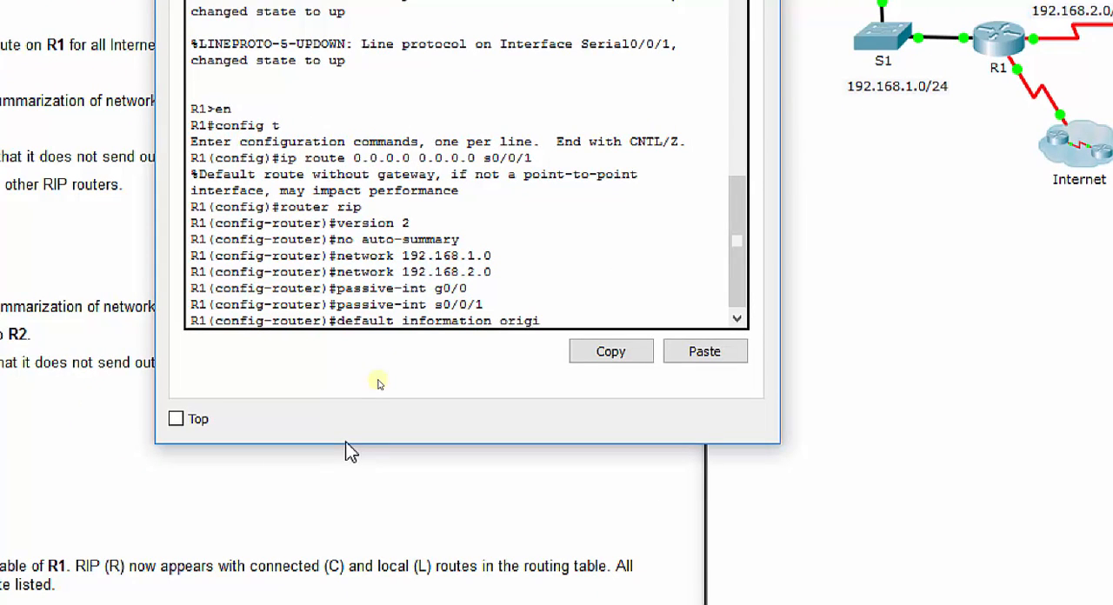
pyautogui.press('Return')
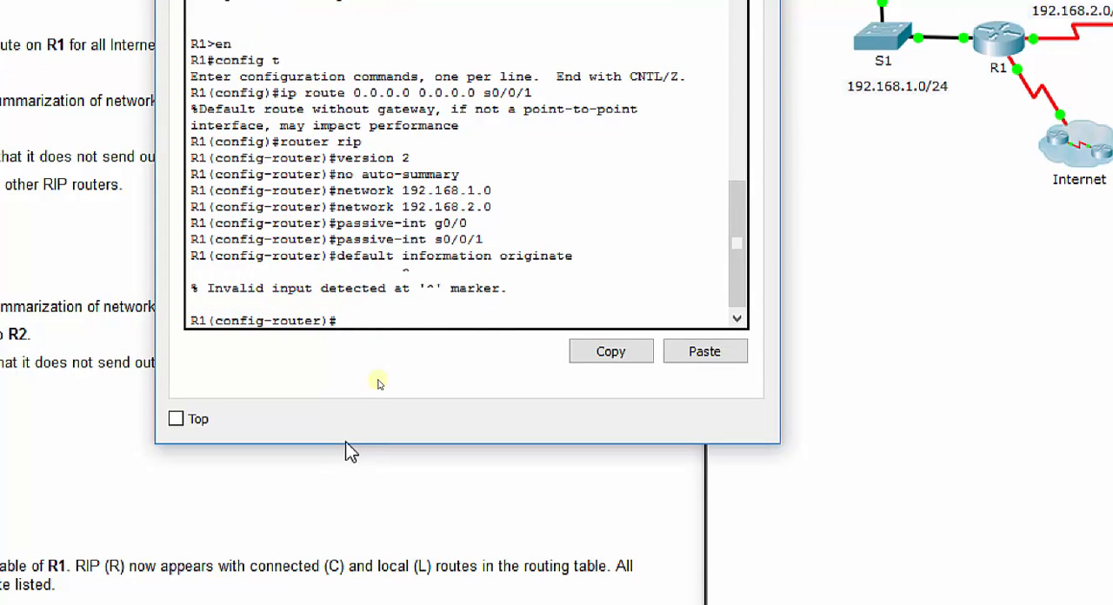
# Step: Recall the last command, cut it back to default, and query the CLI help for its full keyword
pyautogui.press('Up')
pyautogui.press('BackSpace')
pyautogui.press('BackSpace')
pyautogui.press('BackSpace')
pyautogui.press('BackSpace')
pyautogui.press('BackSpace')
pyautogui.press('BackSpace')
pyautogui.press('BackSpace')
pyautogui.press('BackSpace')
pyautogui.press('BackSpace')
pyautogui.press('BackSpace')
pyautogui.press('BackSpace')
pyautogui.press('BackSpace')
pyautogui.press('BackSpace')
pyautogui.press('BackSpace')
pyautogui.press('BackSpace')
pyautogui.press('BackSpace')
pyautogui.press('BackSpace')
pyautogui.press('BackSpace')
pyautogui.press('BackSpace')
pyautogui.press('BackSpace')
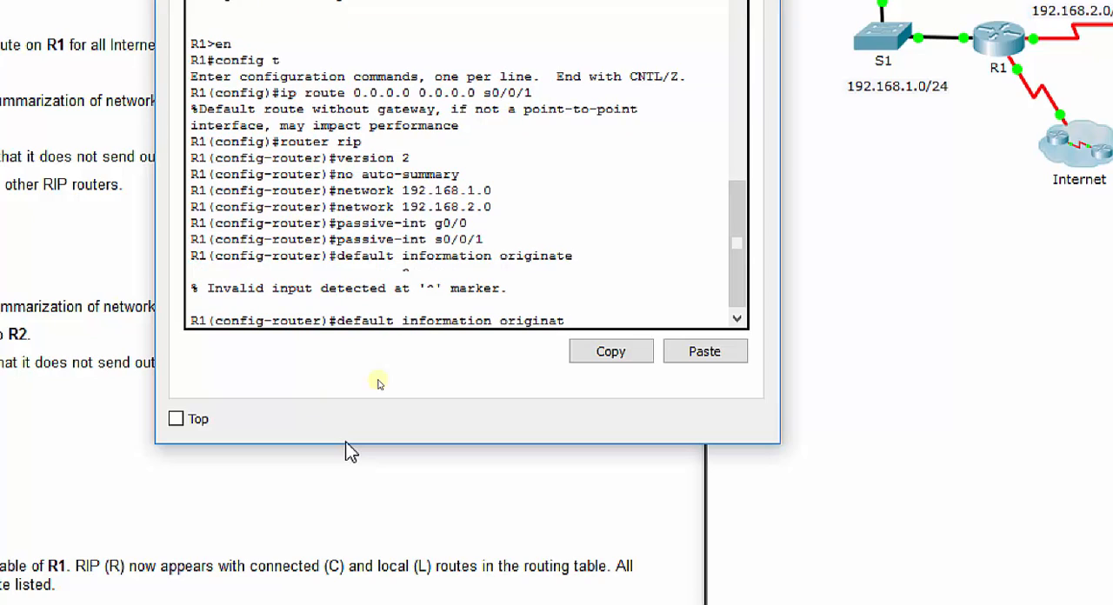
pyautogui.write('?')
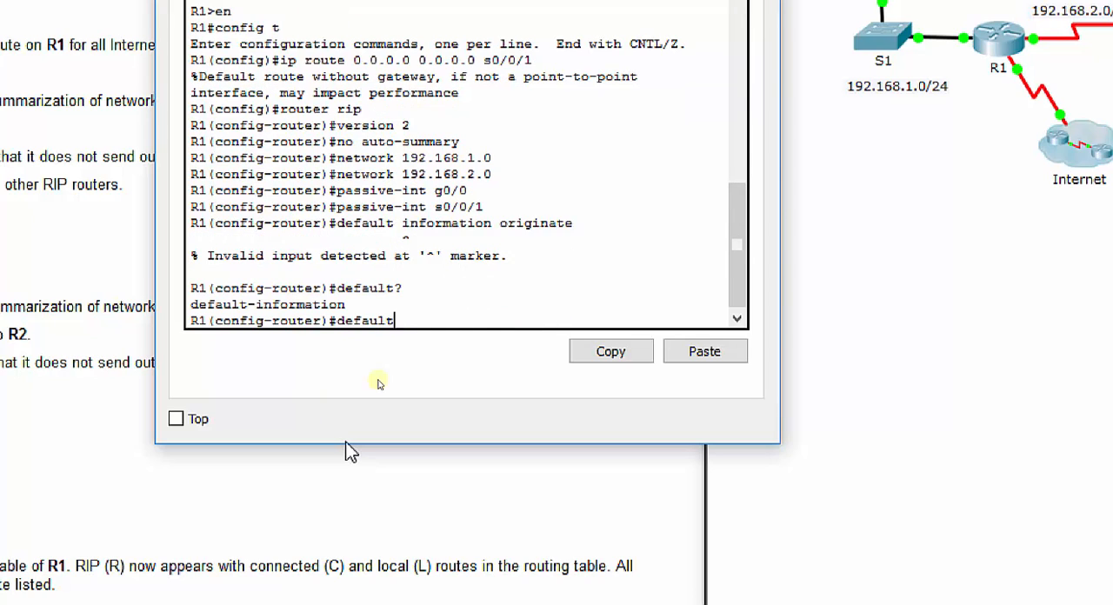
pyautogui.write('-information originate')
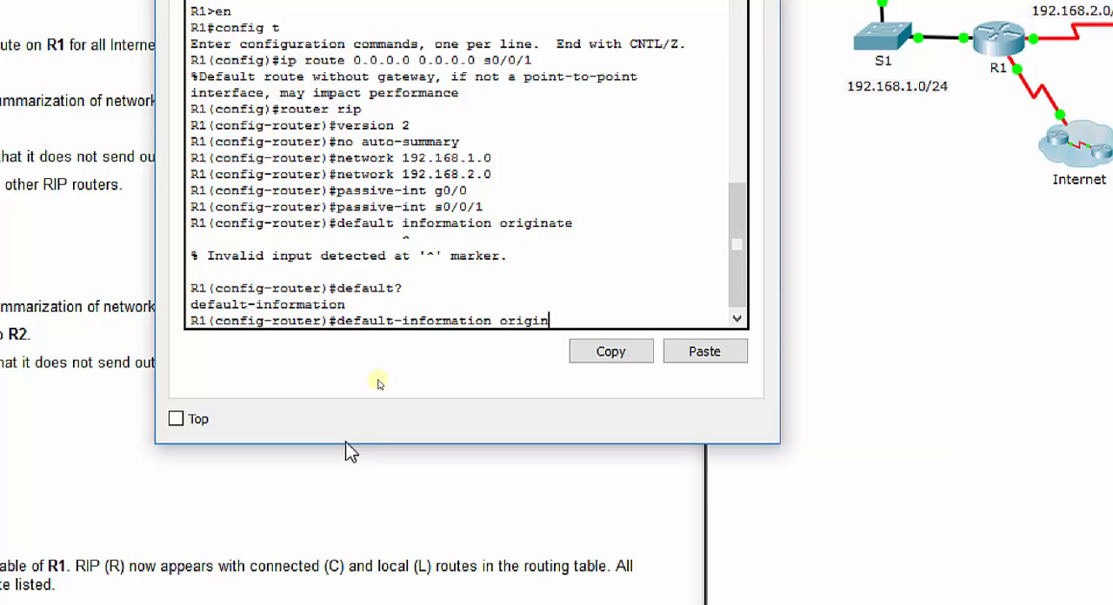
# Step: Advertise R1's default route to the other RIP routers with default-information originate
pyautogui.press('Return')
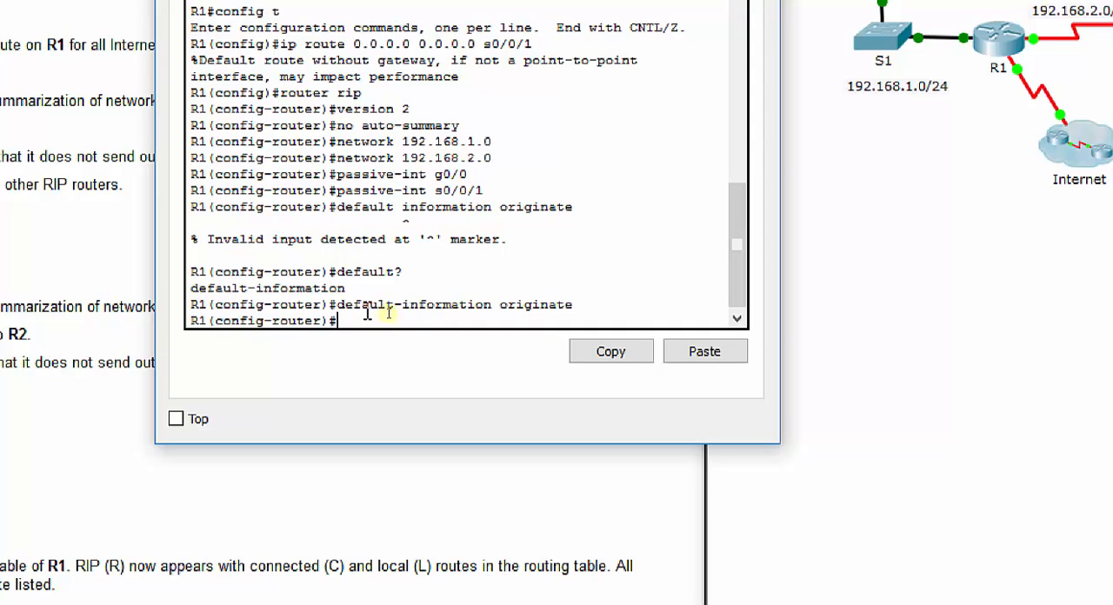
# Step: Save R1's running configuration to the startup configuration from router configuration mode, accepting the default destination filename
pyautogui.moveTo(337, 305); pyautogui.dragTo(575, 304)
pyautogui.click(406, 324)
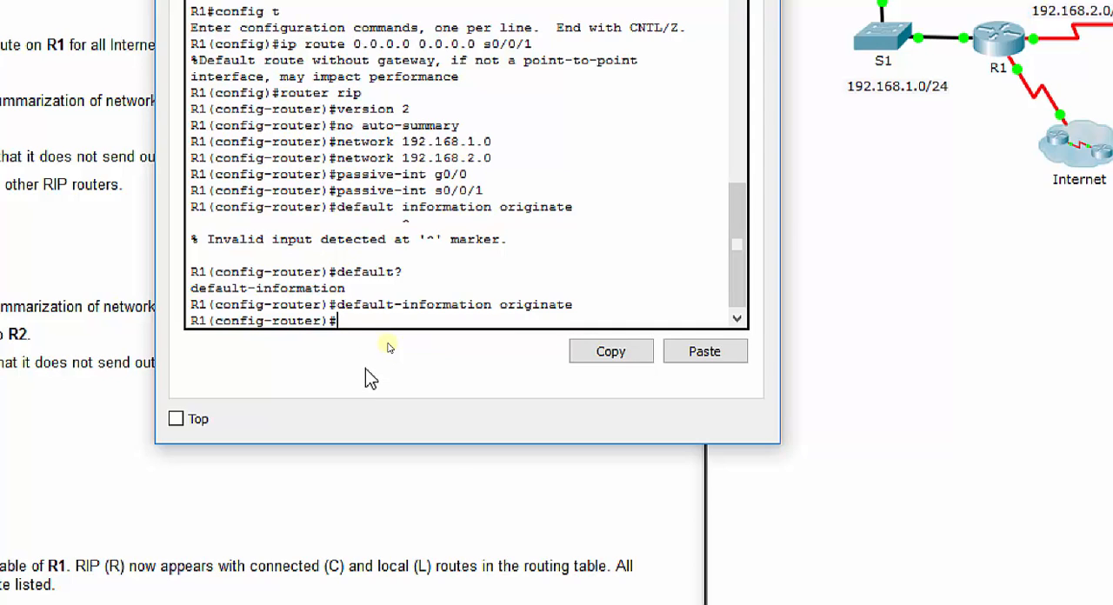
pyautogui.write('do copy run stat')
pyautogui.press('BackSpace')
pyautogui.write('rt')
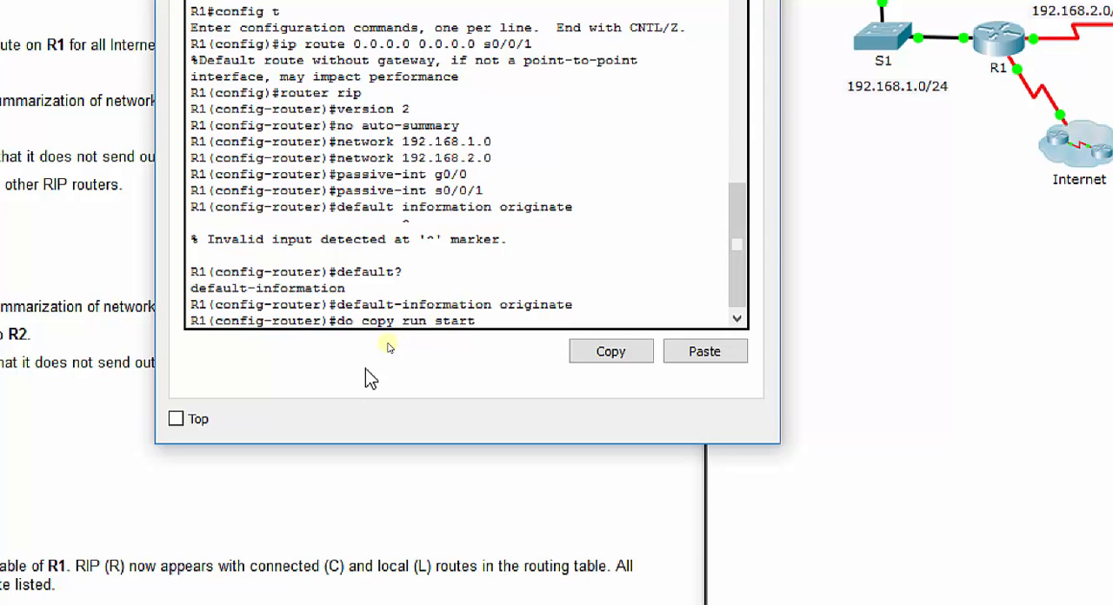
pyautogui.press('Return')
pyautogui.press('Return')
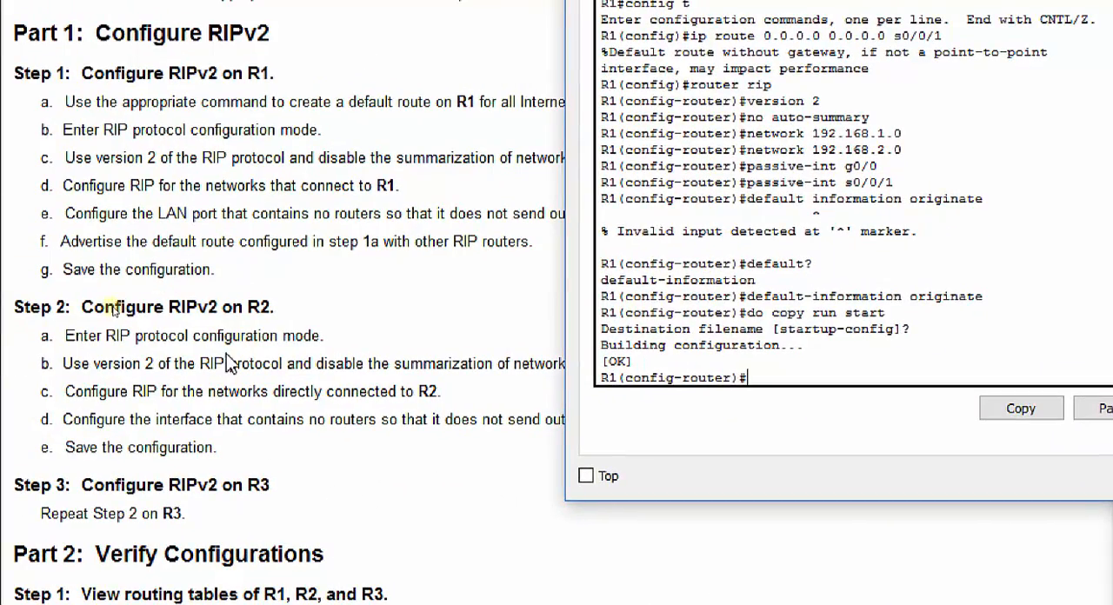
# Step: Check the Step 2 instructions for R2, open router R2's command line, and place its window beside the instructions
pyautogui.click(114, 309)
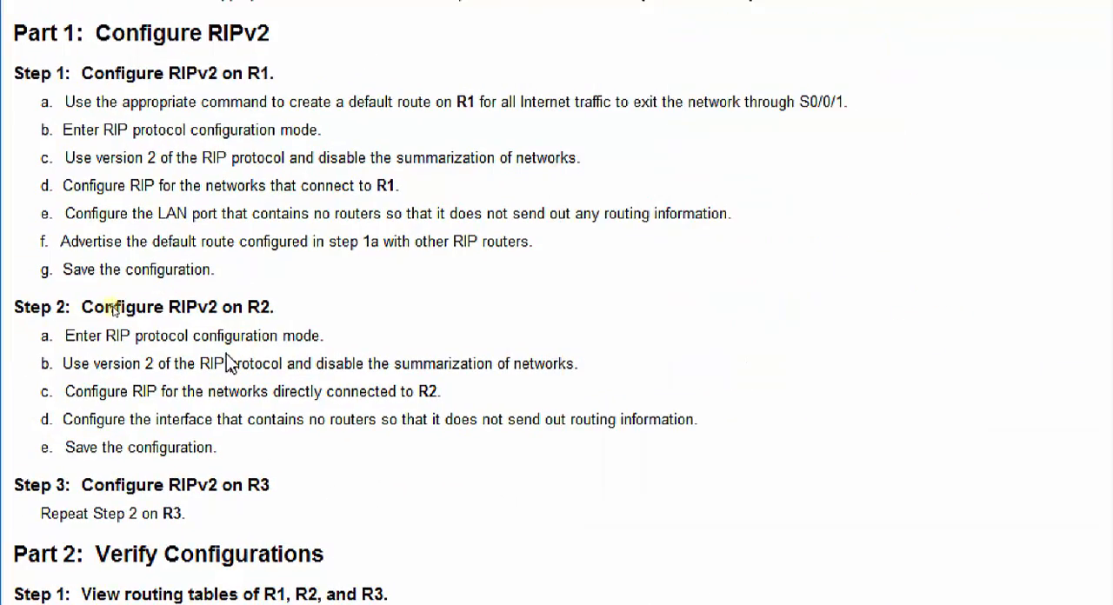
pyautogui.scroll(-1, 88, 474)
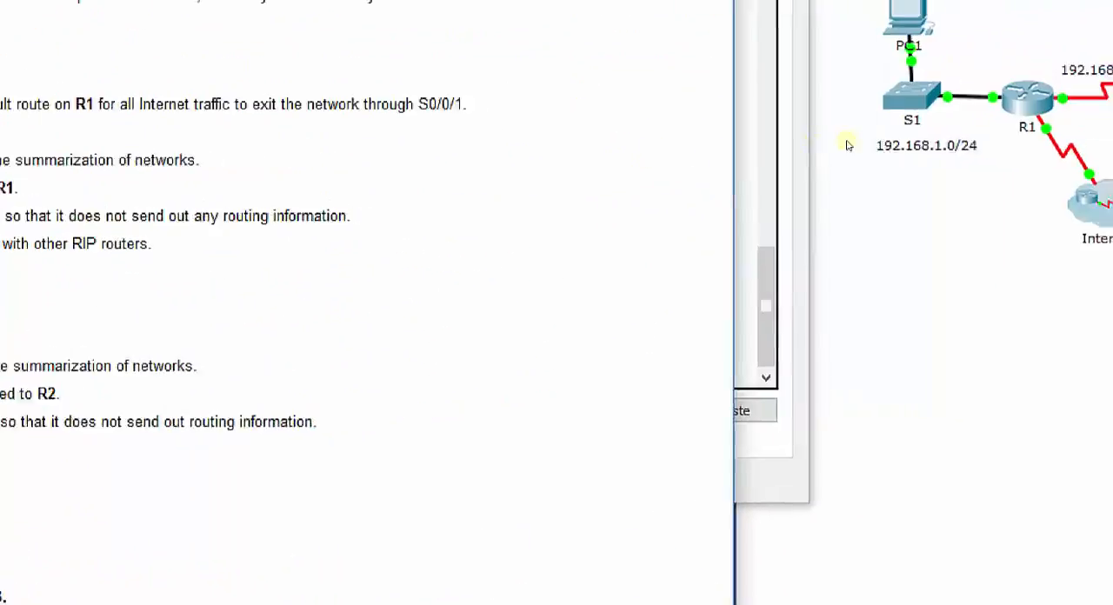
pyautogui.click(842, 153)
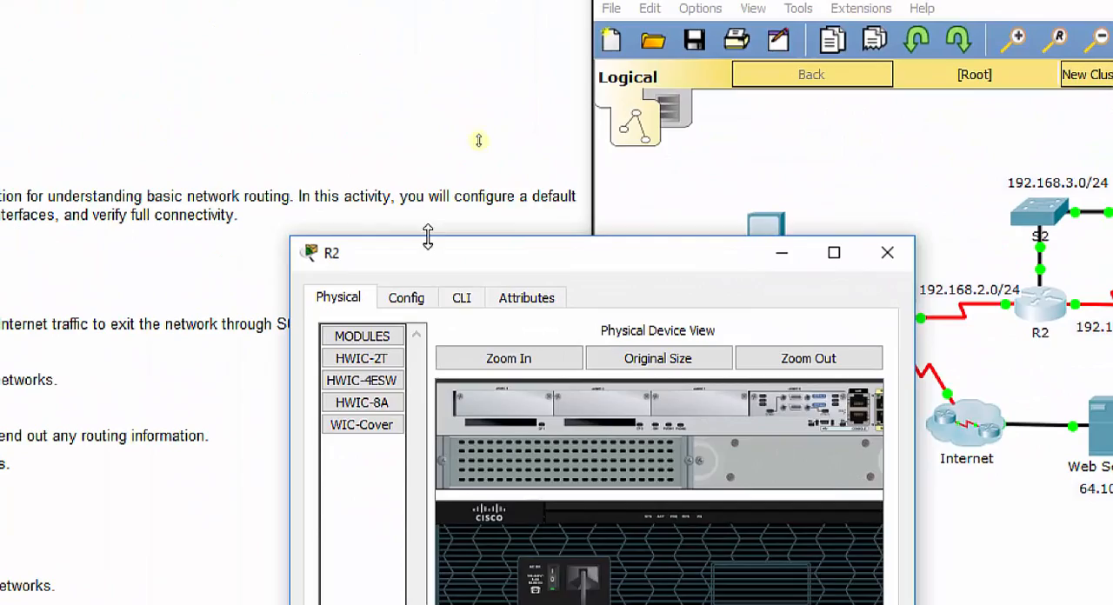
pyautogui.moveTo(427, 248); pyautogui.dragTo(588, 27)
pyautogui.click(623, 82)
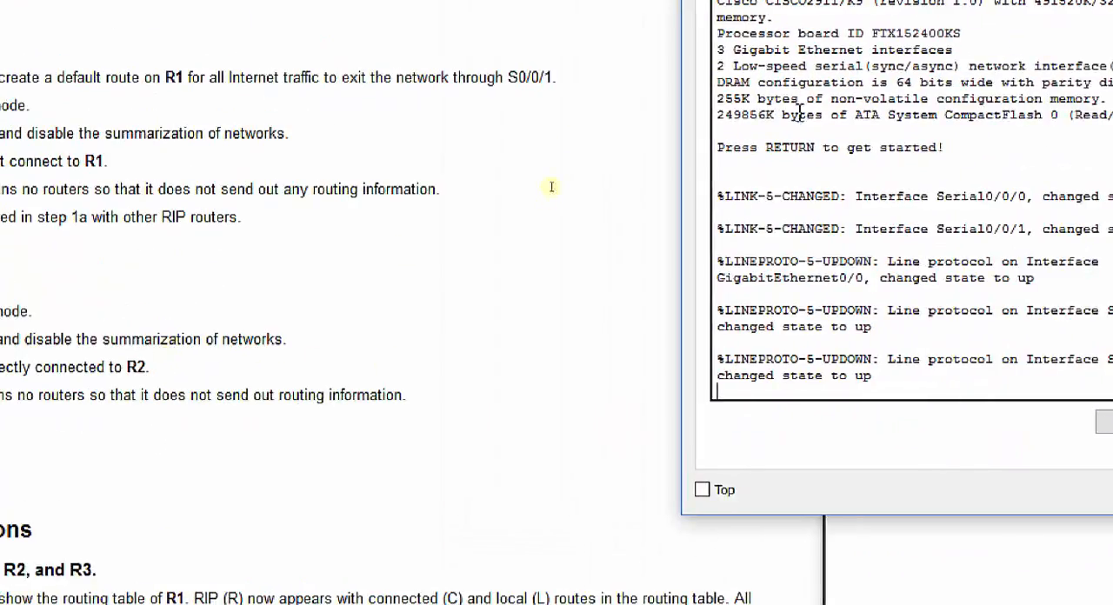
pyautogui.moveTo(688, 80); pyautogui.dragTo(491, 81)
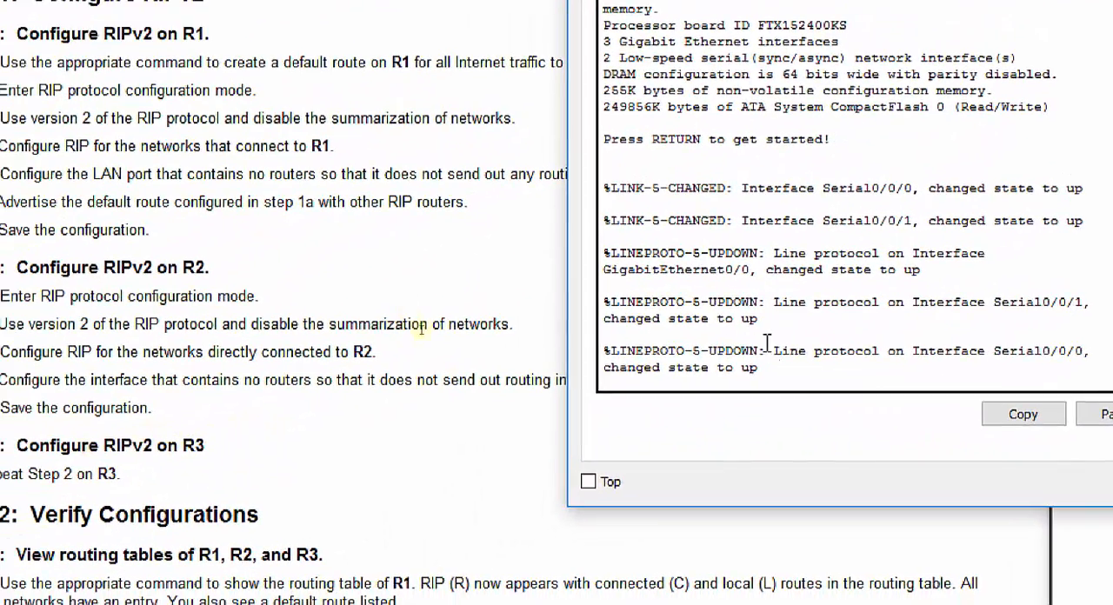
# Step: Start R2's console session, enter privileged mode, and go into global configuration mode
pyautogui.press('Return')
pyautogui.write('c')
pyautogui.press('BackSpace')
pyautogui.write('enm')
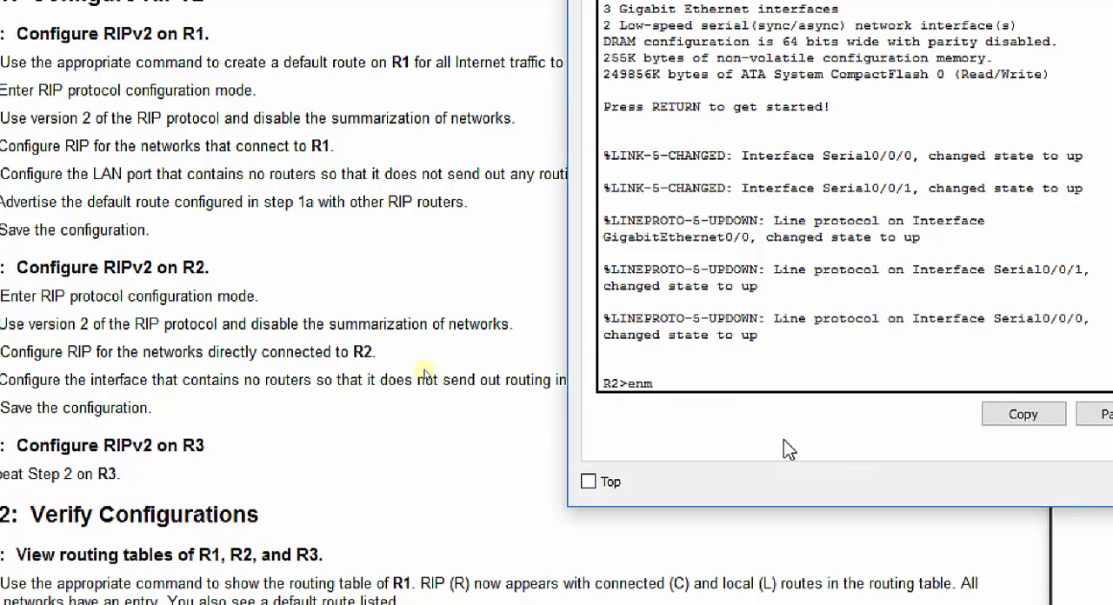
pyautogui.press('Return')
pyautogui.write('config t')
pyautogui.press('Return')
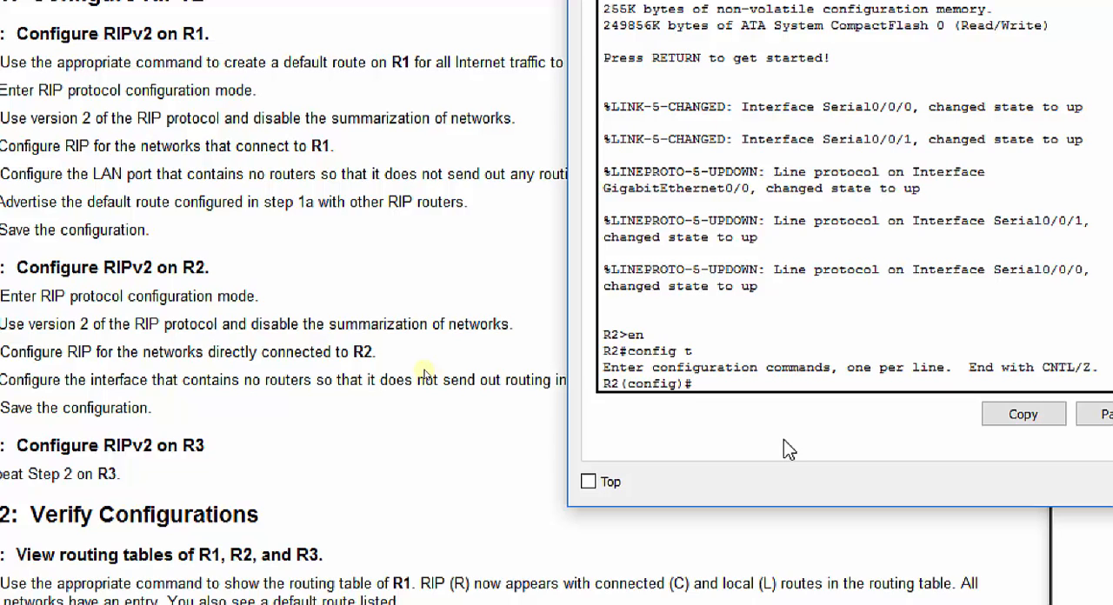
# Step: Enable RIP on R2 with version 2 and turn off automatic network summarization
pyautogui.write('router rip')
pyautogui.press('Return')
pyautogui.write('version 2')
pyautogui.press('Return')
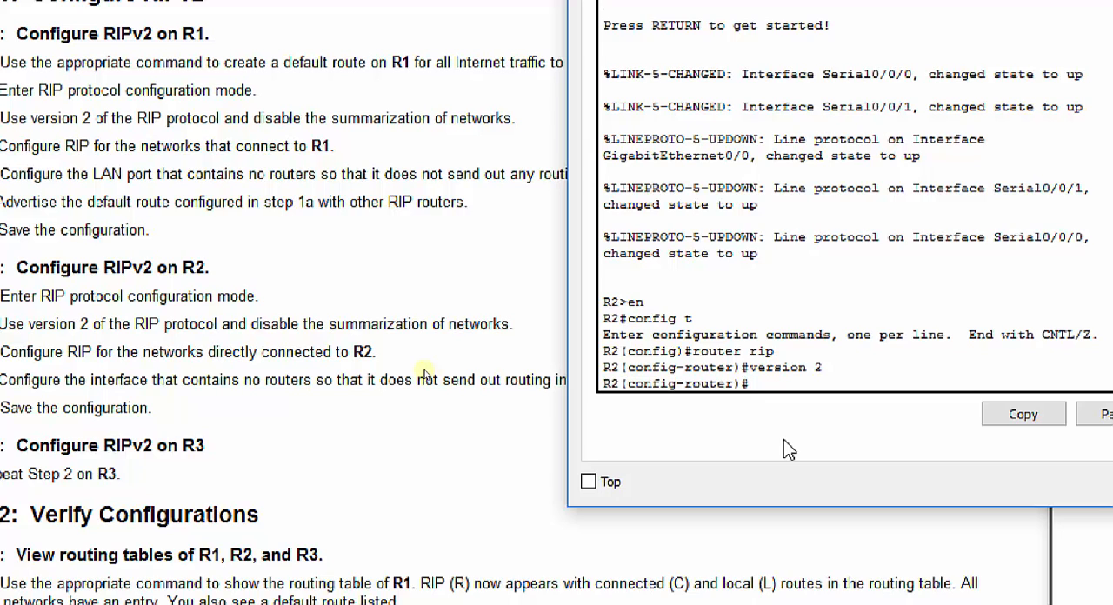
pyautogui.write('no auto-summary')
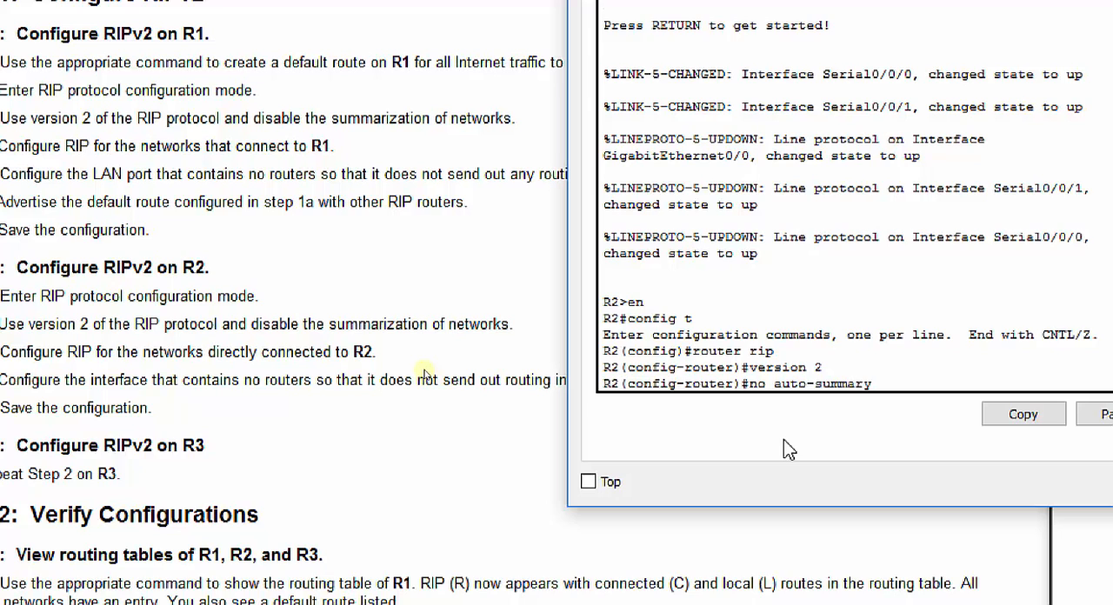
pyautogui.press('Return')
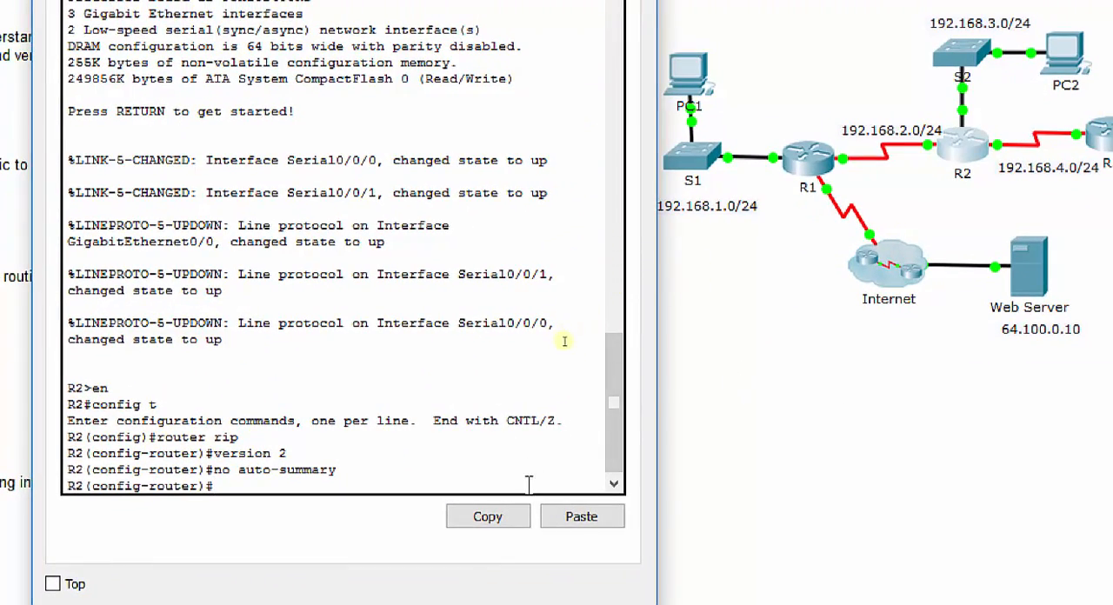
# Step: Add R2's directly connected networks 192.168.3.0, 192.168.2.0 and 192.168.4.0 to RIP
pyautogui.write('network')
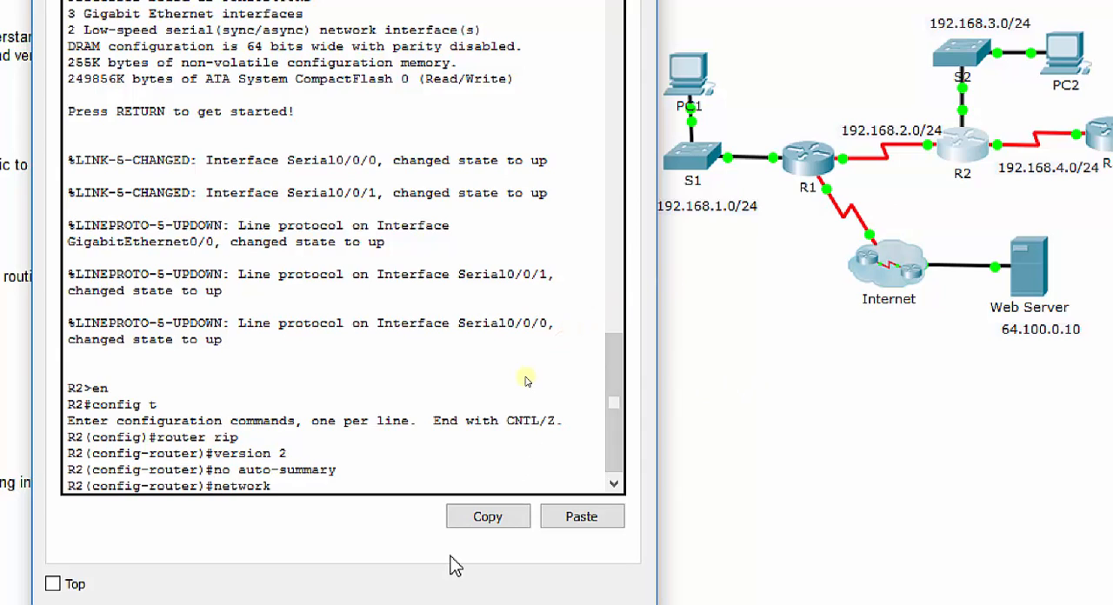
pyautogui.write(' 192.168.3.0')
pyautogui.press('Return')
pyautogui.write('network ')
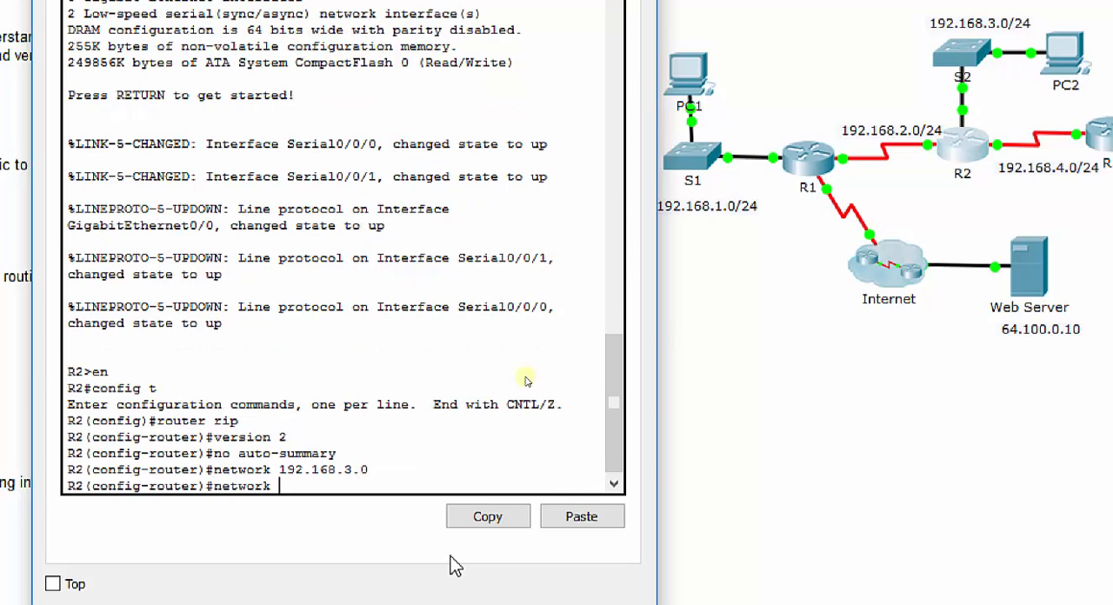
pyautogui.write('192.168.2.0')
pyautogui.press('Return')
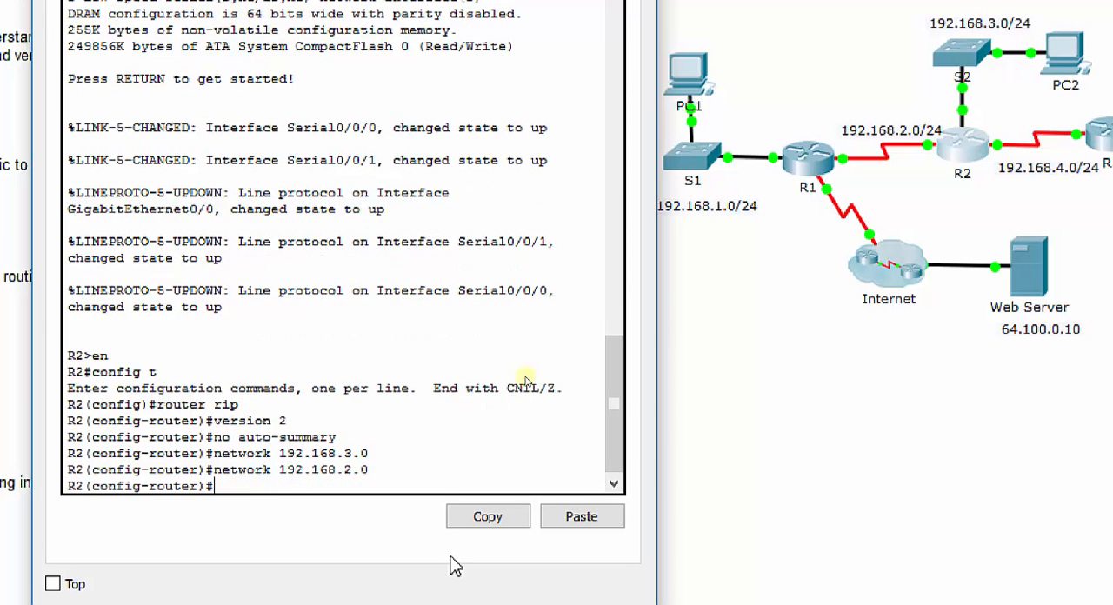
pyautogui.write('network 192.168.4.0')
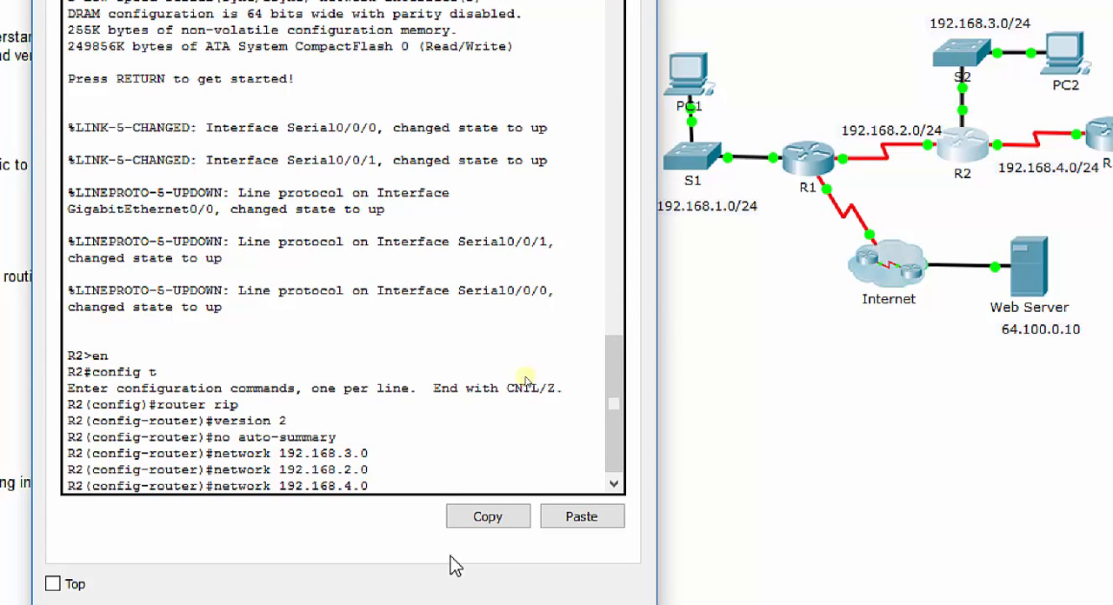
pyautogui.press('Return')
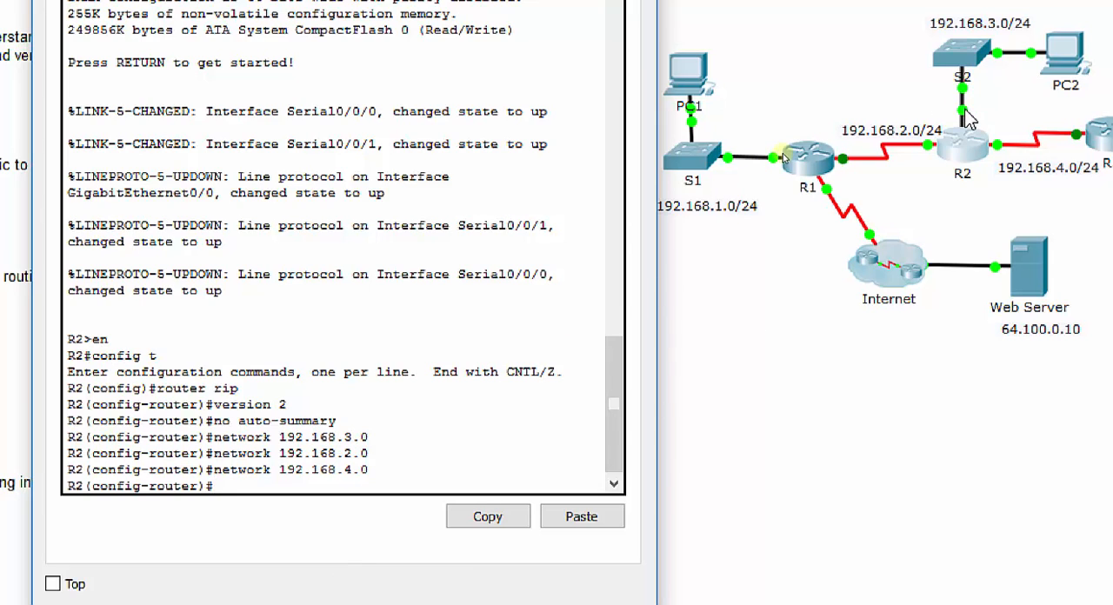
# Step: Make R2's LAN interface g0/0 a passive RIP interface
pyautogui.click(956, 224)
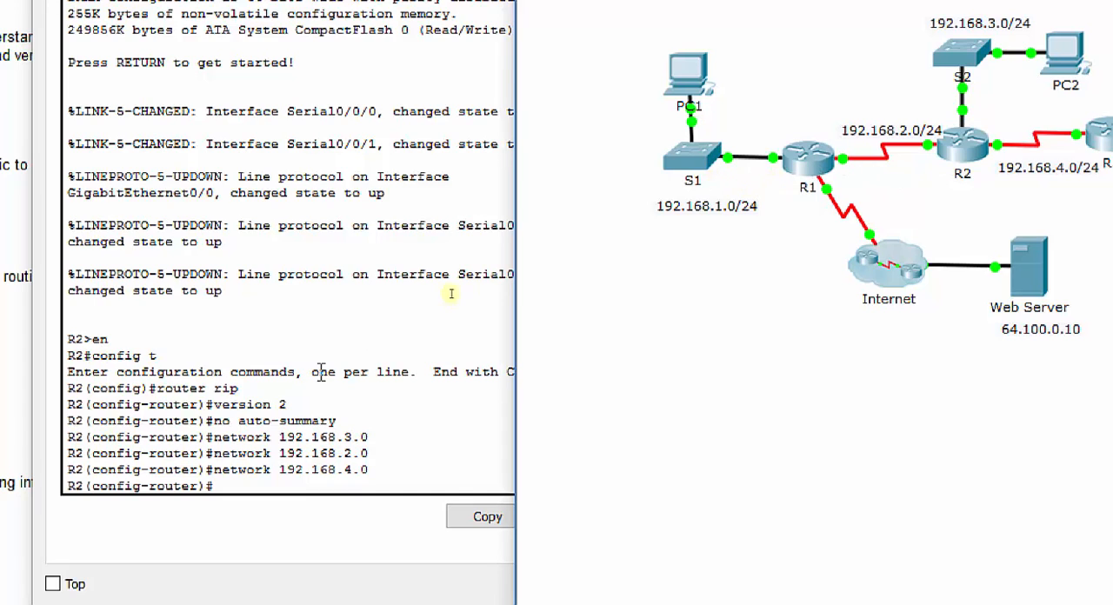
pyautogui.click(414, 340)
pyautogui.write('pa')
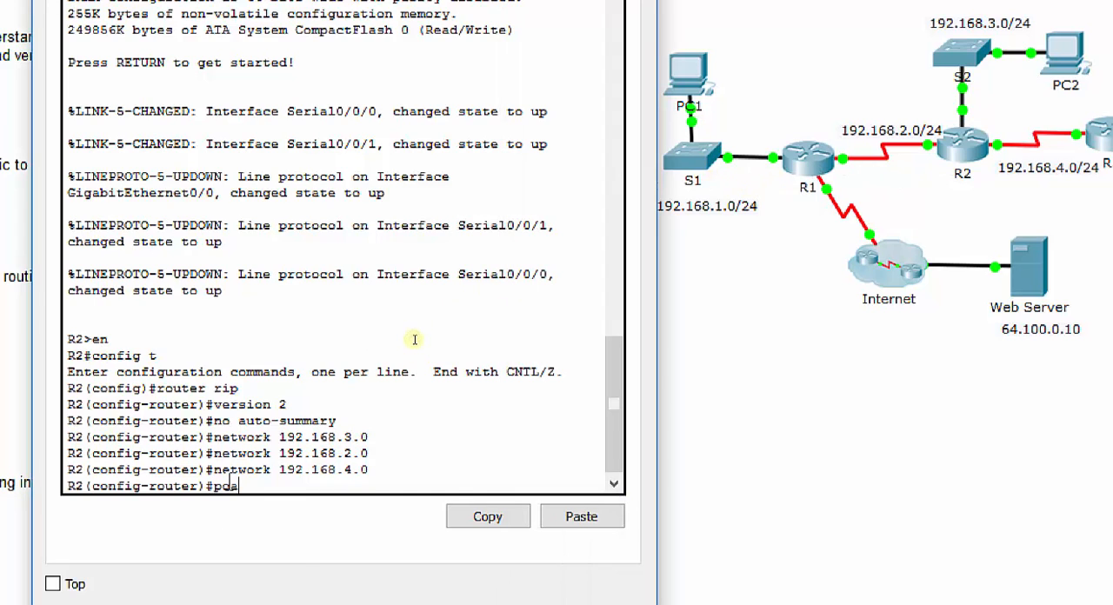
pyautogui.write('ssive-int ')
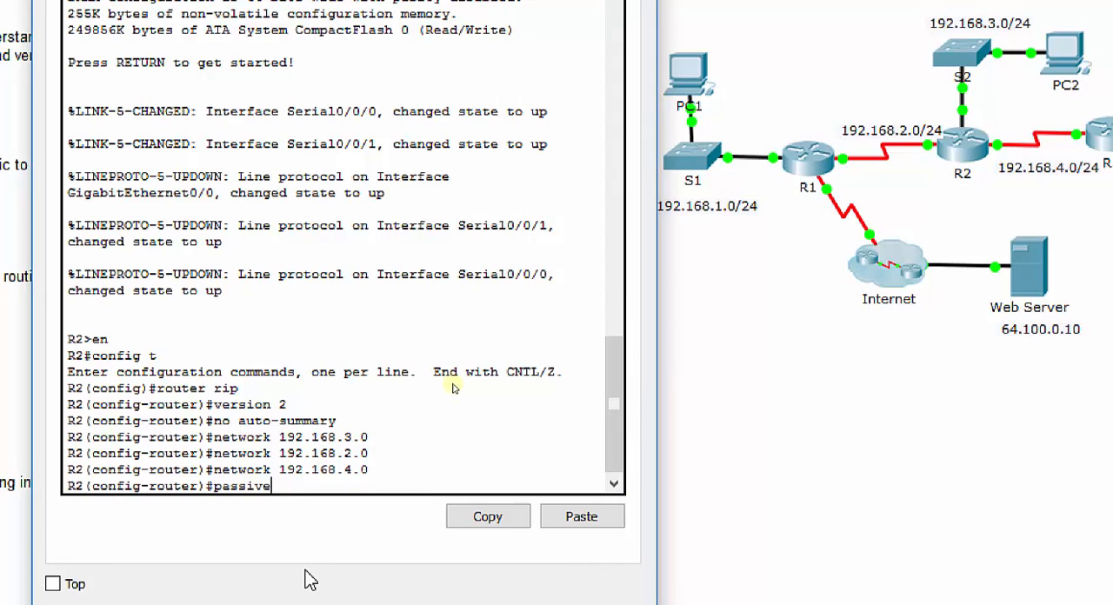
pyautogui.write('g0/0')
pyautogui.press('Return')
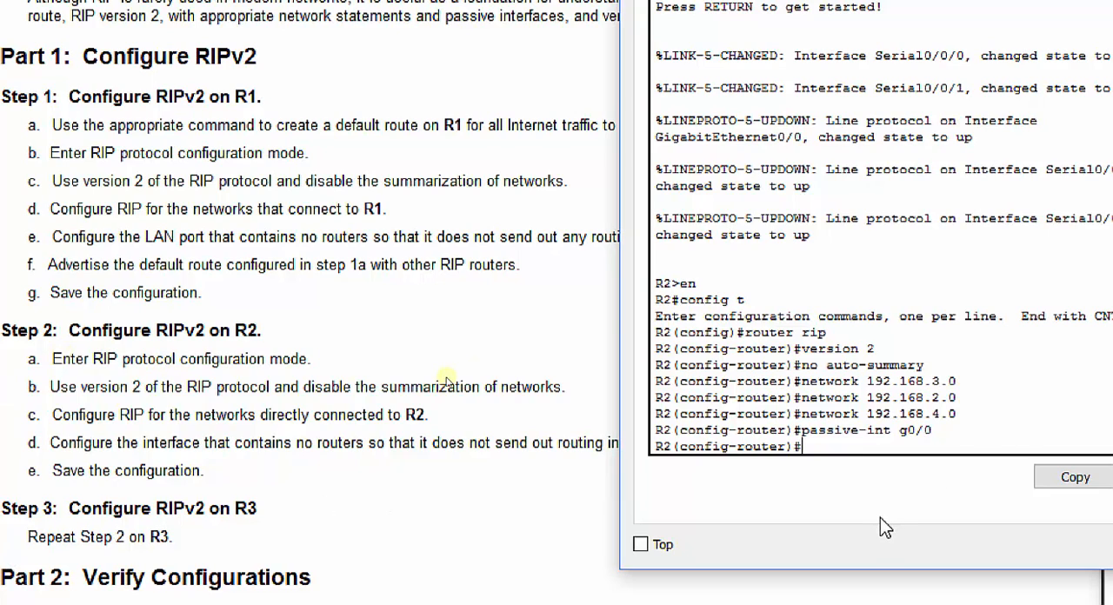
# Step: Save R2's running configuration to the startup configuration without leaving router configuration mode
pyautogui.write('do copy run start')
pyautogui.press('Return')
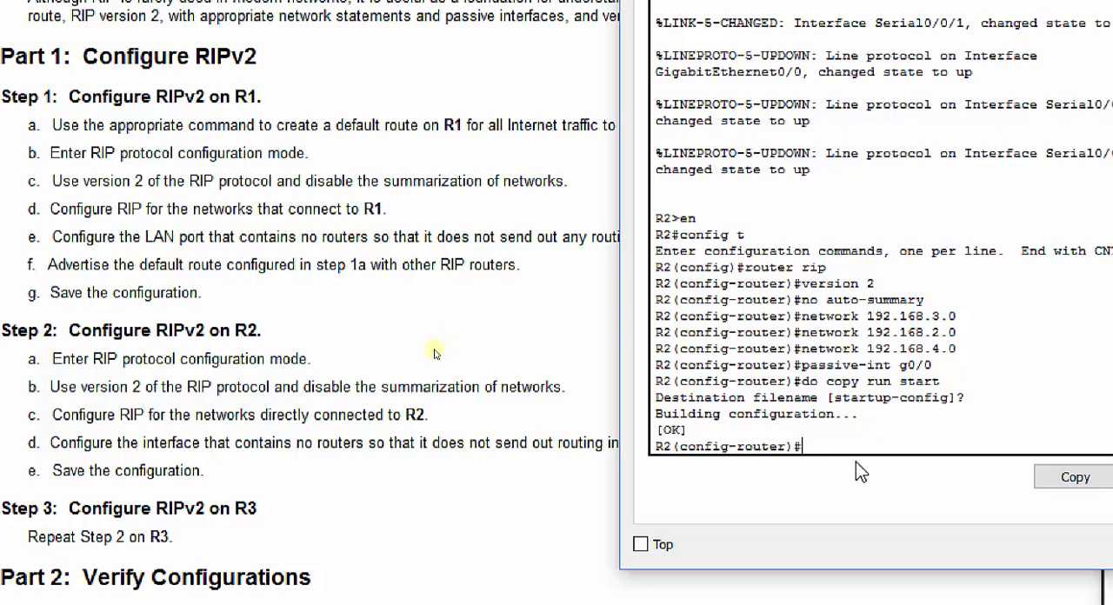
# Step: Return to the topology, open router R3's command line, and move its window clear for working
pyautogui.click(488, 364)
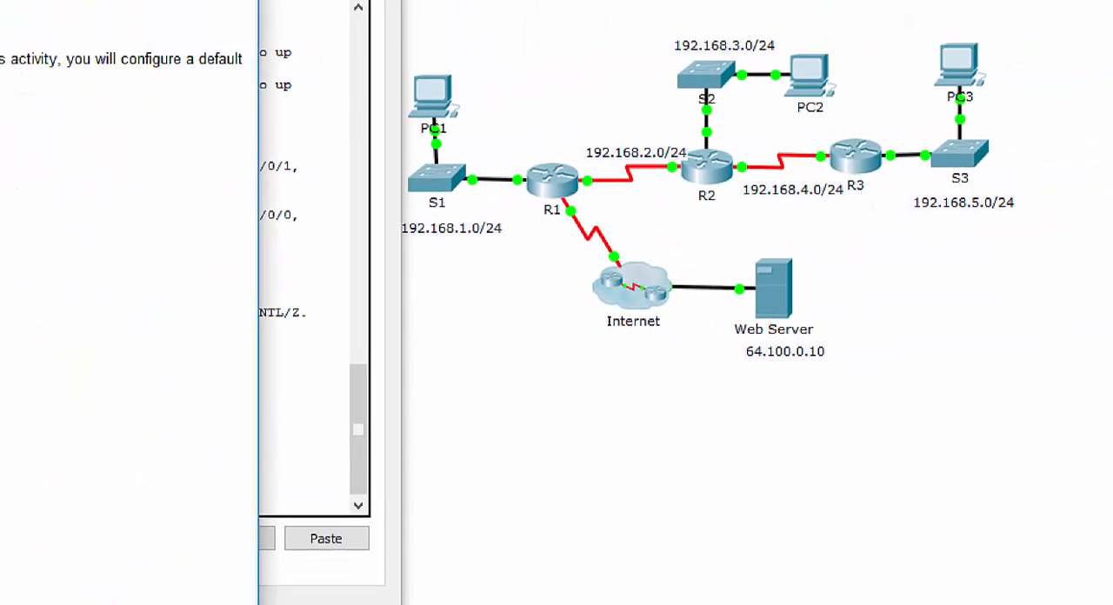
pyautogui.click(837, 163)
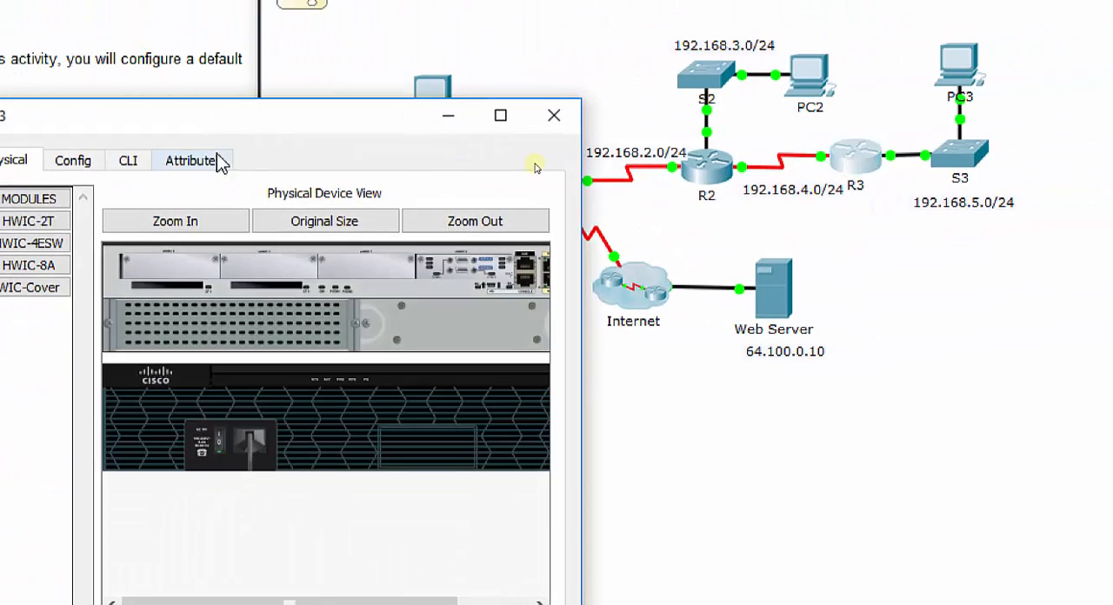
pyautogui.moveTo(188, 133); pyautogui.dragTo(356, 107)
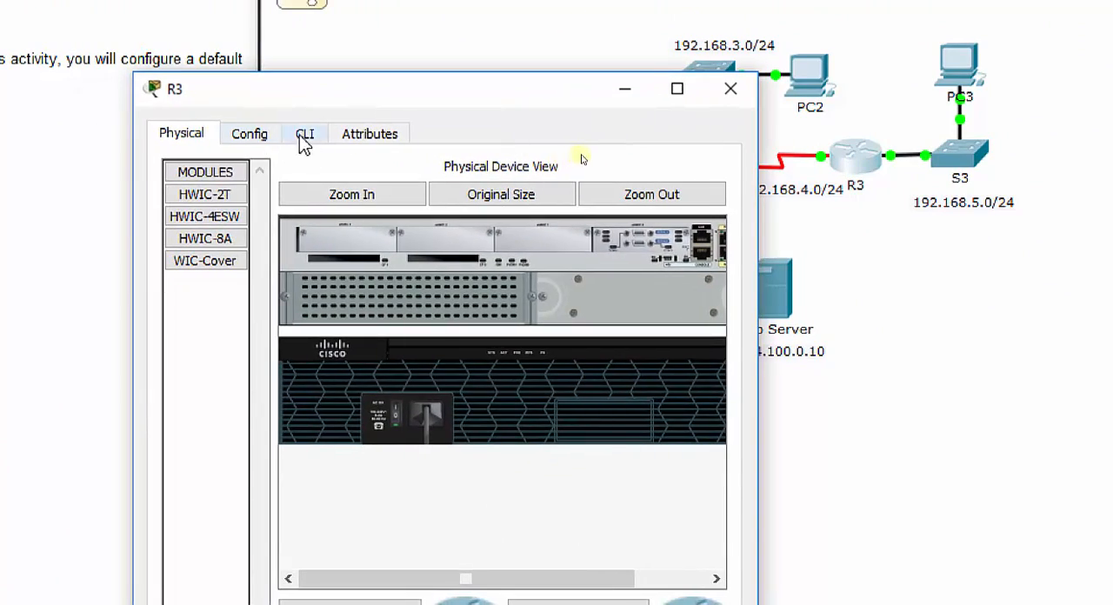
pyautogui.click(302, 136)
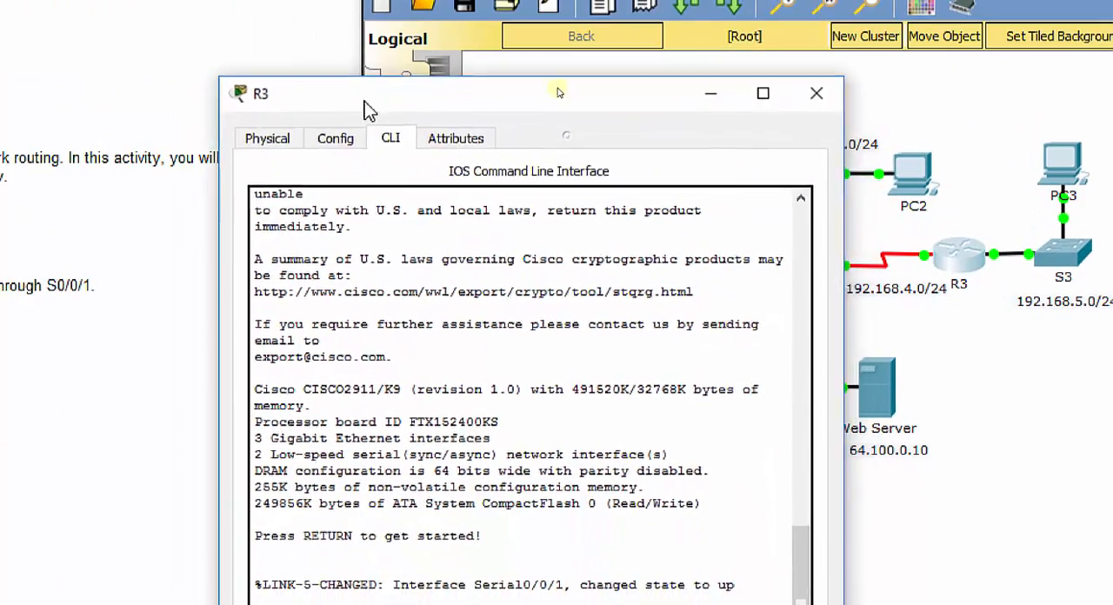
pyautogui.moveTo(244, 101); pyautogui.dragTo(308, 30)
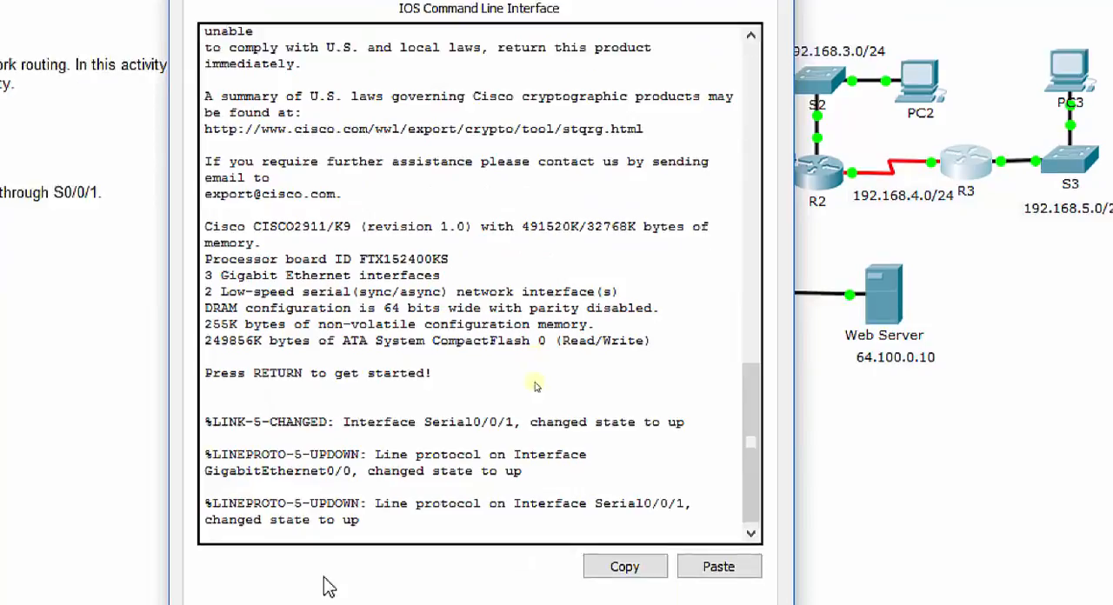
# Step: Start R3's console session, enter privileged mode, and go into global configuration mode
pyautogui.press('Return')
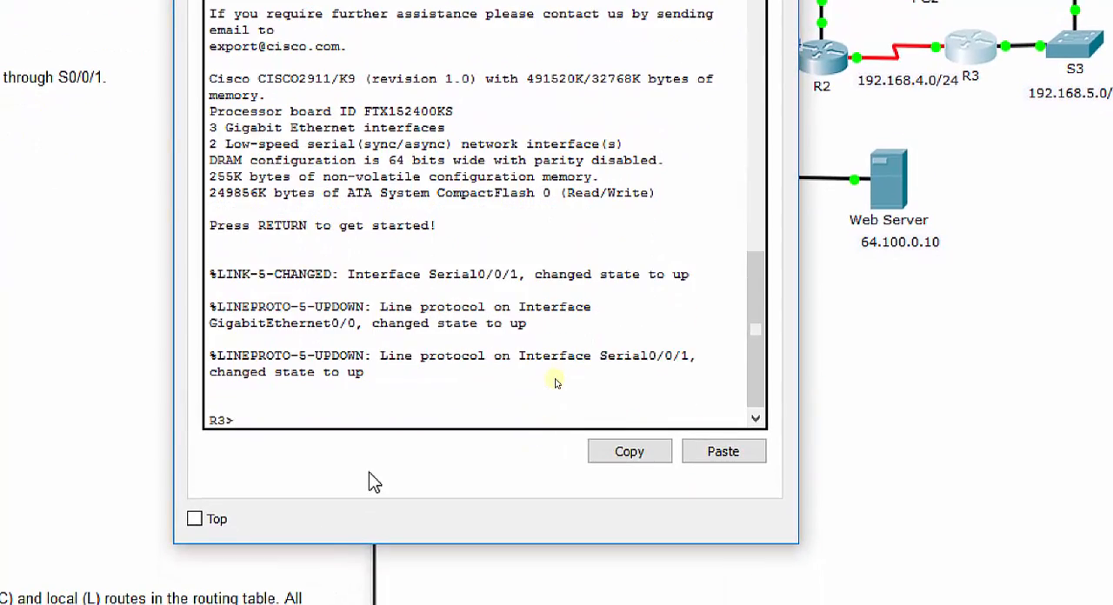
pyautogui.write('en')
pyautogui.press('Return')
pyautogui.write('config t')
pyautogui.press('Return')
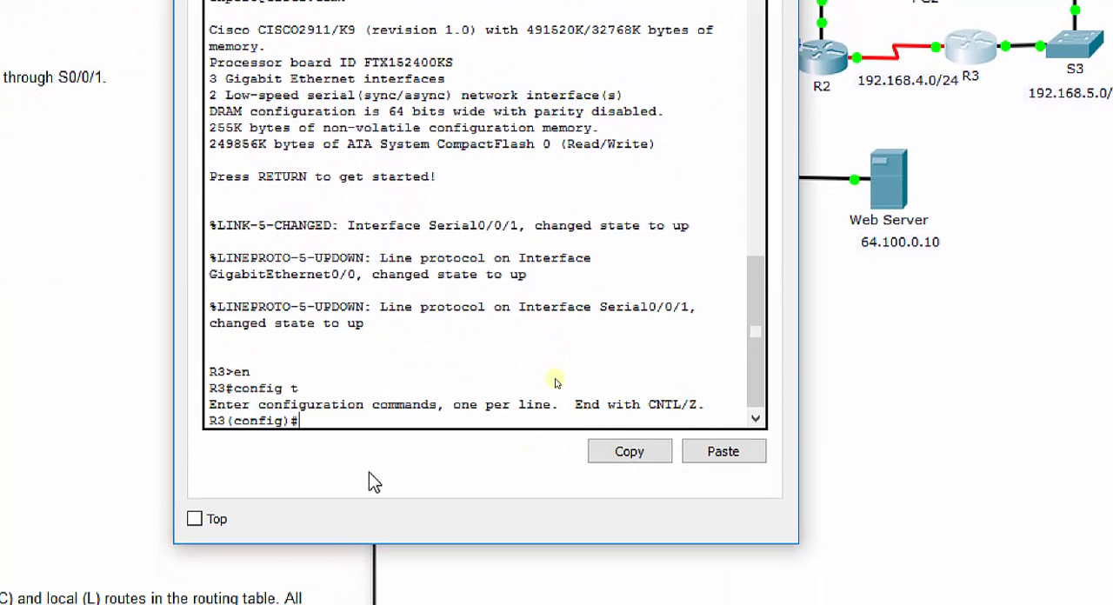
# Step: Enable RIP on R3 with version 2 and turn off automatic network summarization
pyautogui.write('router rip')
pyautogui.press('Return')
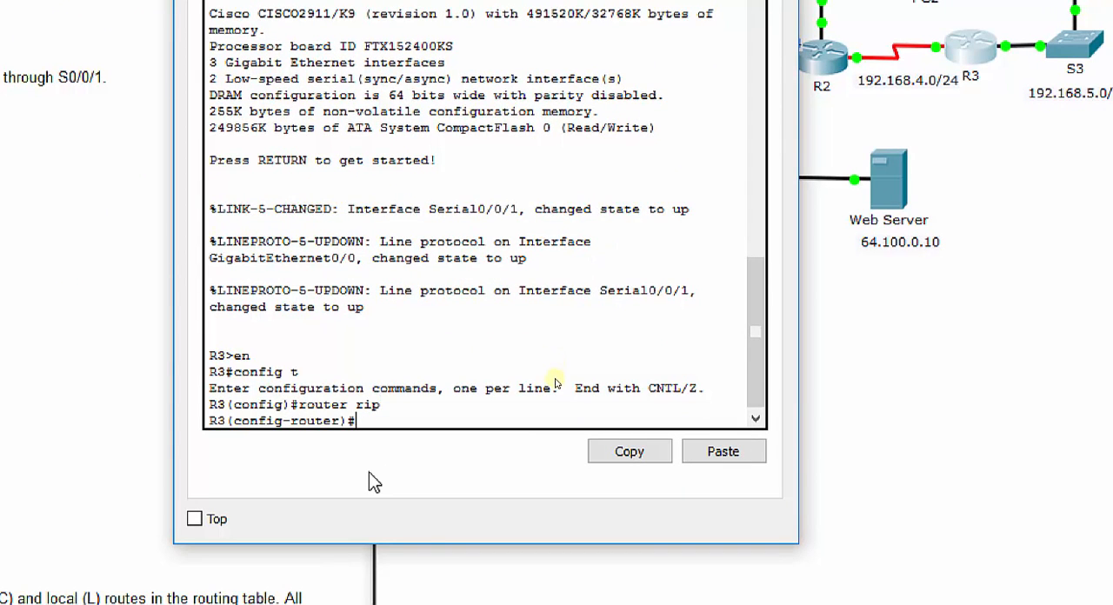
pyautogui.write('version 2')
pyautogui.press('Return')
pyautogui.write('n')
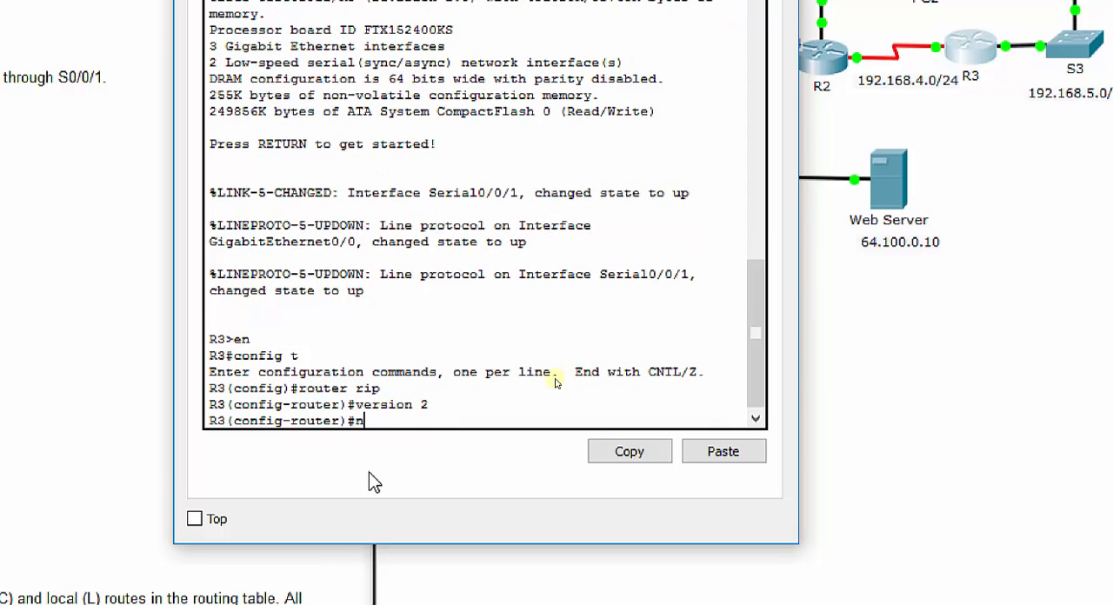
pyautogui.write('o auto-summary')
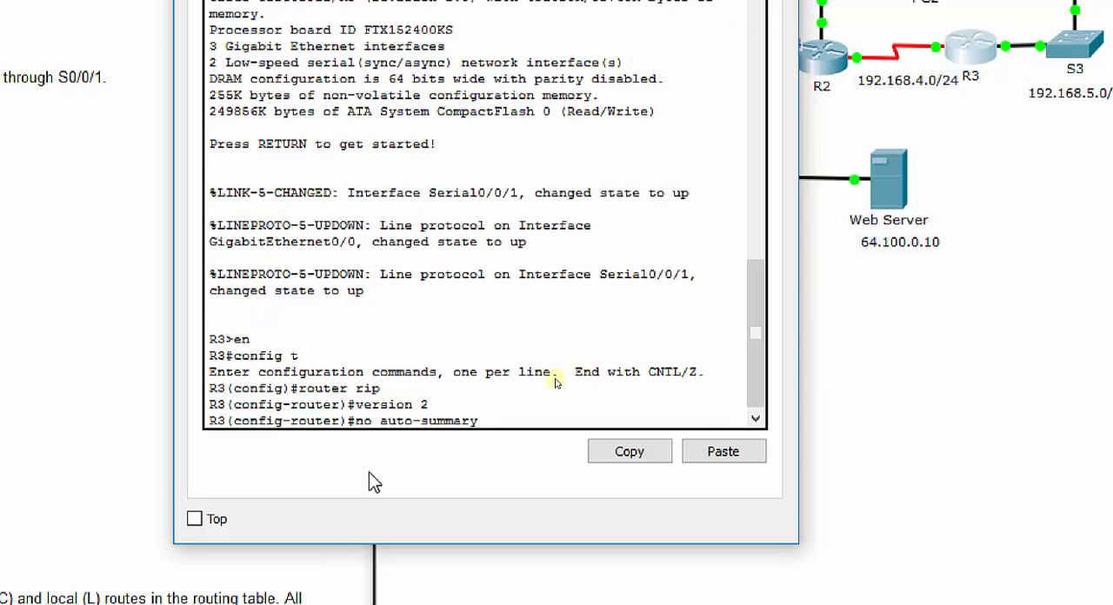
pyautogui.press('Return')
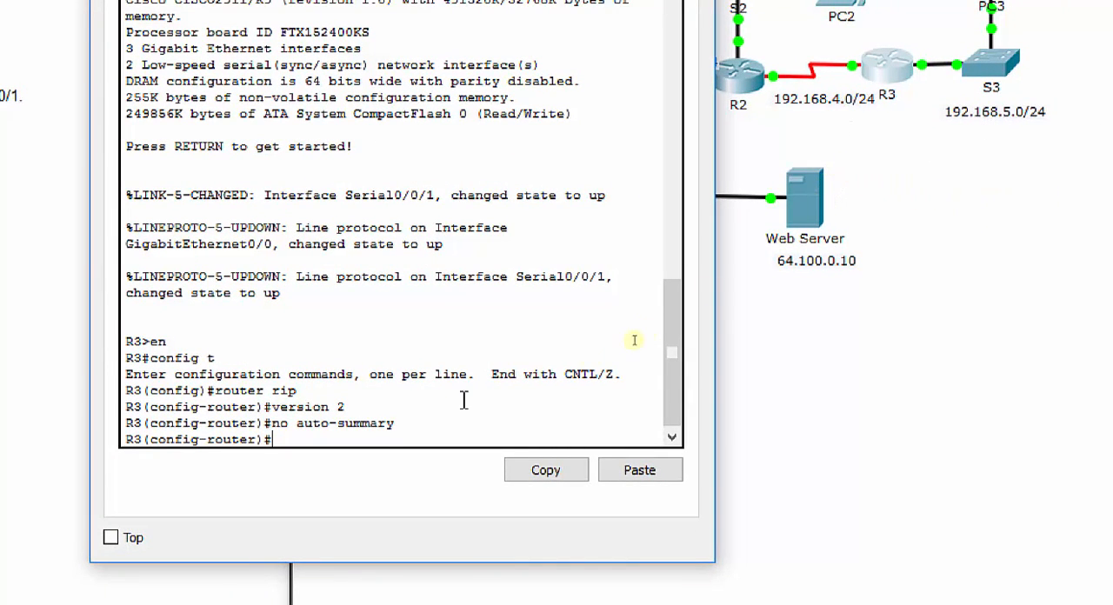
# Step: Advertise the directly connected networks 192.168.4.0 and 192.168.5.0 in R3's RIP configuration
pyautogui.write('network ')
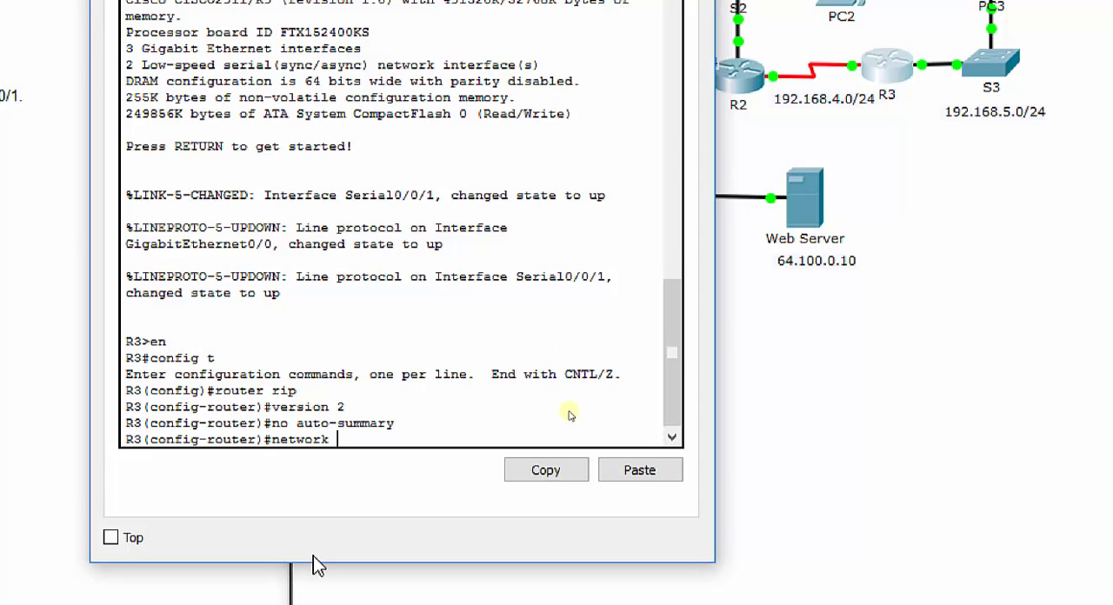
pyautogui.write('192.168.4.0')
pyautogui.press('Return')
pyautogui.write('network')
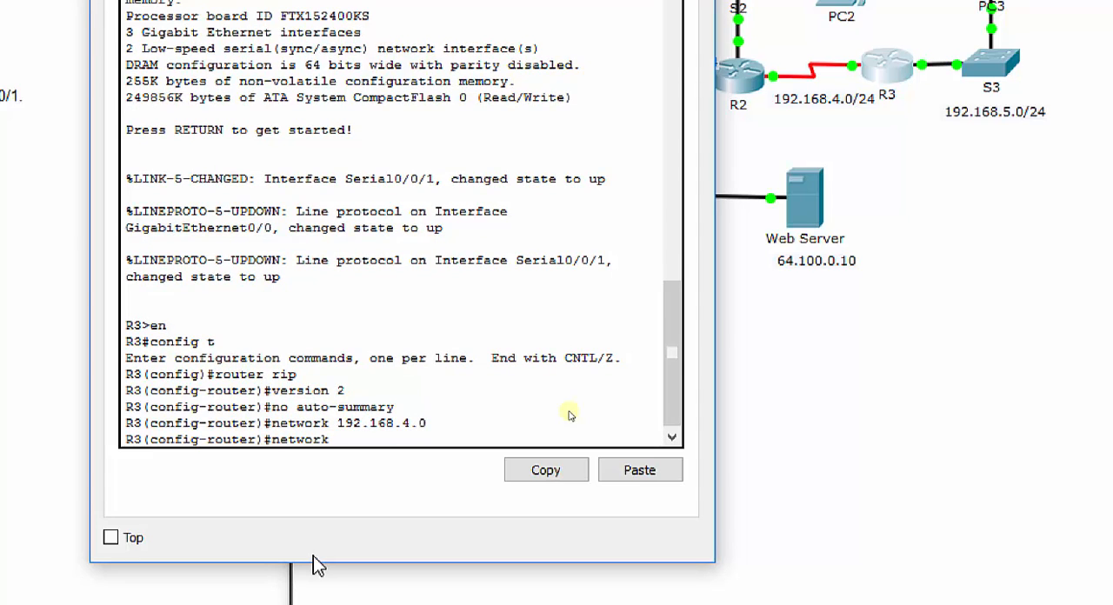
pyautogui.write(' 192.1')
pyautogui.press('BackSpace')
pyautogui.write('2.168.5.0')
pyautogui.press('Return')
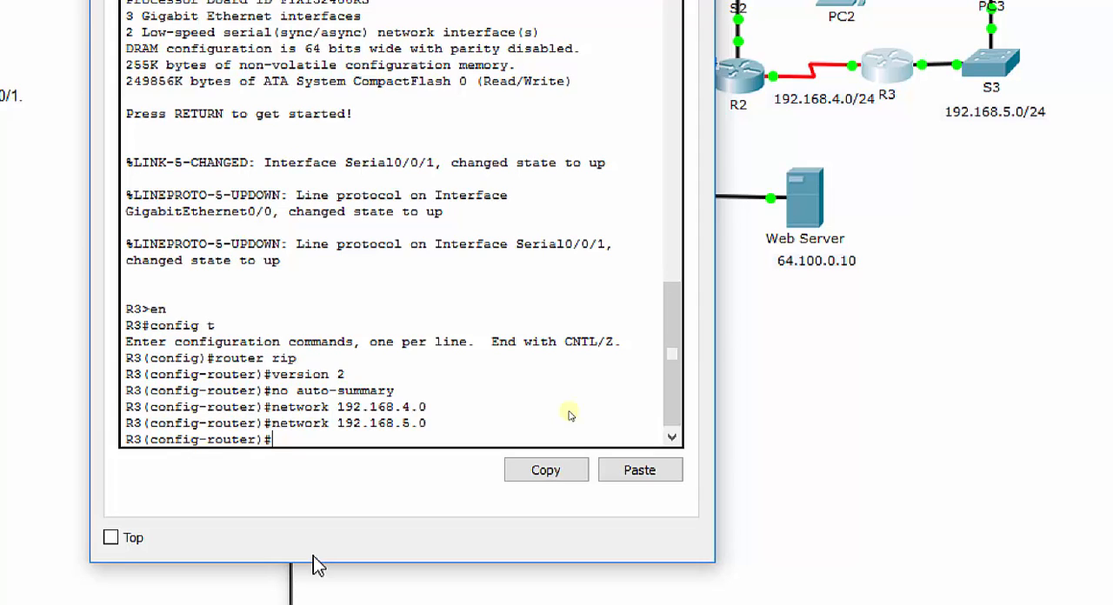
# Step: Check in the topology which R3 interface faces switch S3, and make that interface, g0/0, passive in RIP
pyautogui.write('passive-int')
pyautogui.click(780, 304)
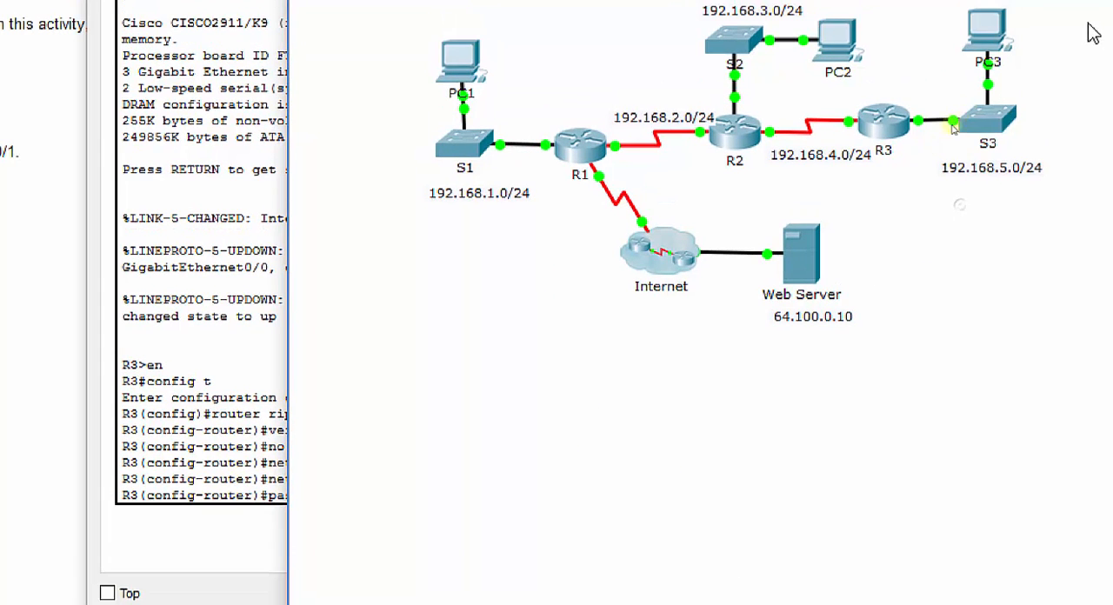
pyautogui.moveTo(920, 133)
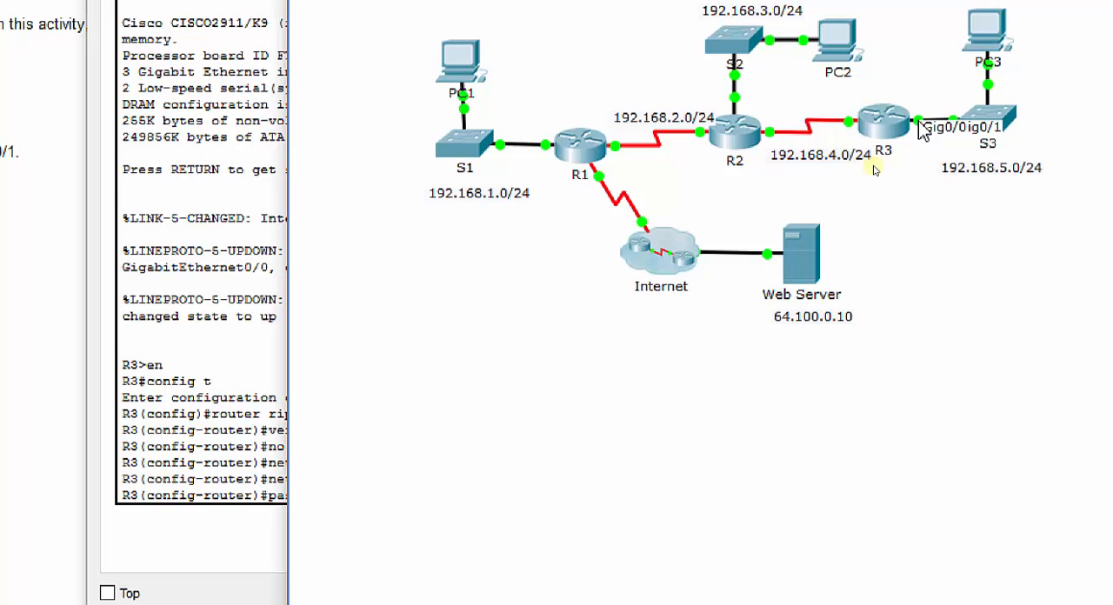
pyautogui.click(221, 490)
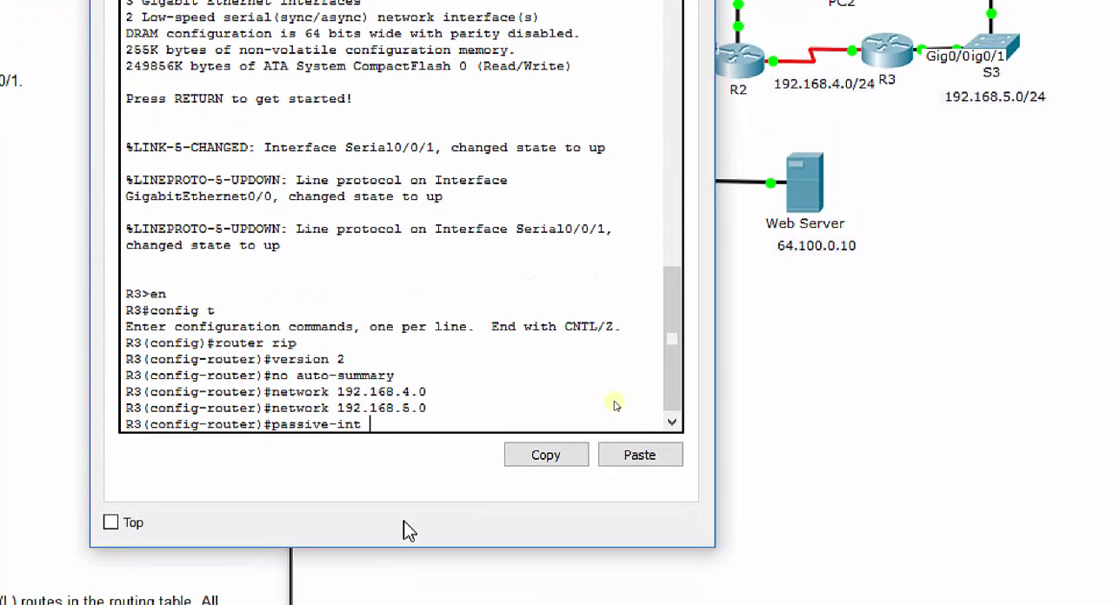
pyautogui.write('g0/0')
pyautogui.press('Return')
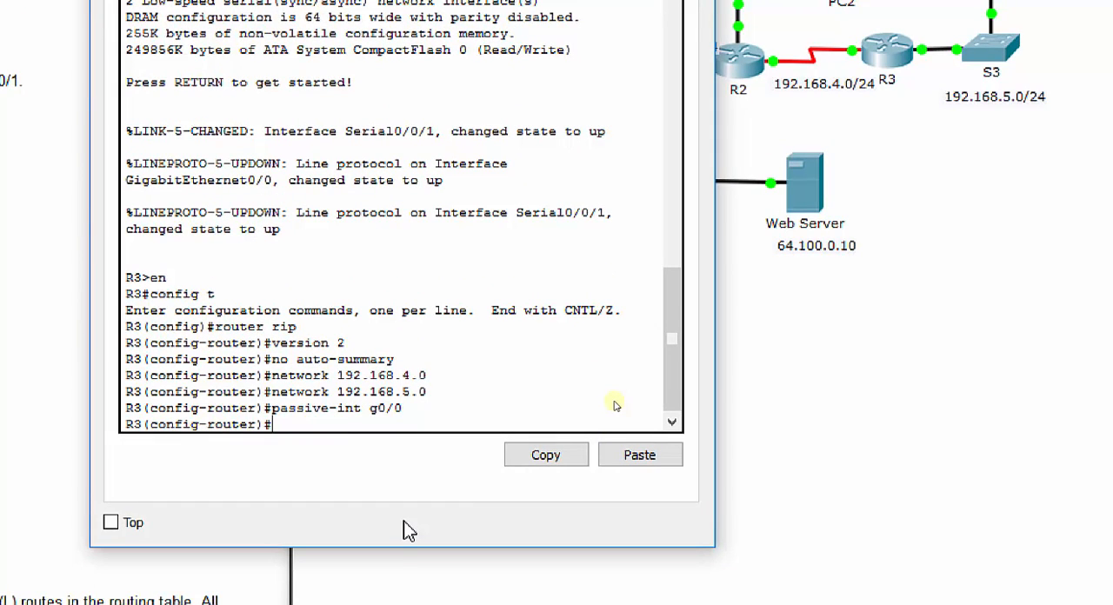
# Step: Save R3's running configuration to the startup configuration from router configuration mode, accepting the default destination filename
pyautogui.write('do copy runs')
pyautogui.press('BackSpace')
pyautogui.write('start')
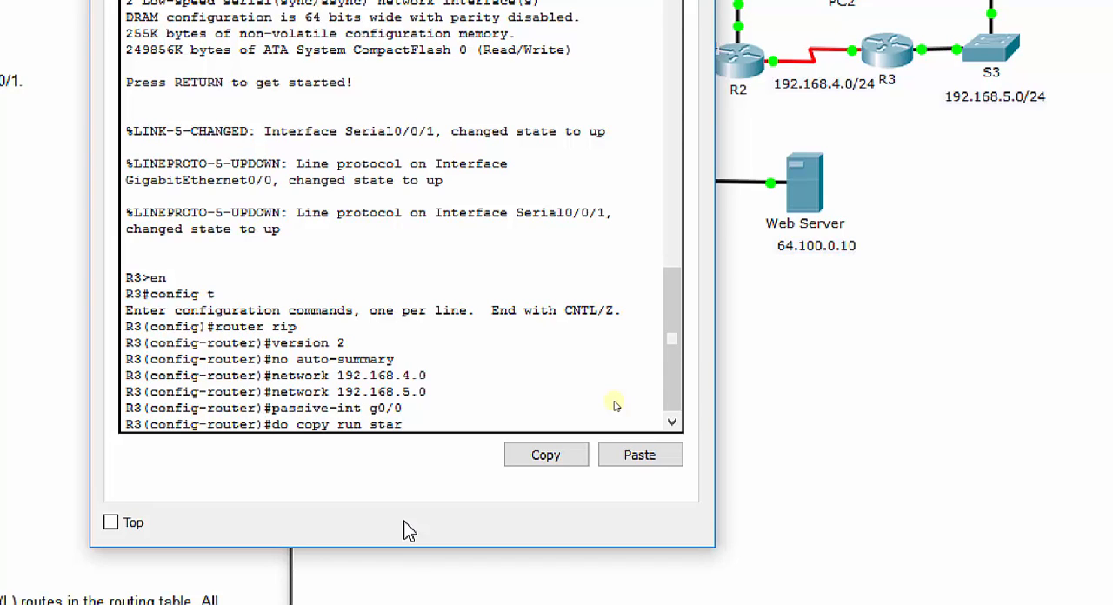
pyautogui.press('Return')
pyautogui.press('Return')
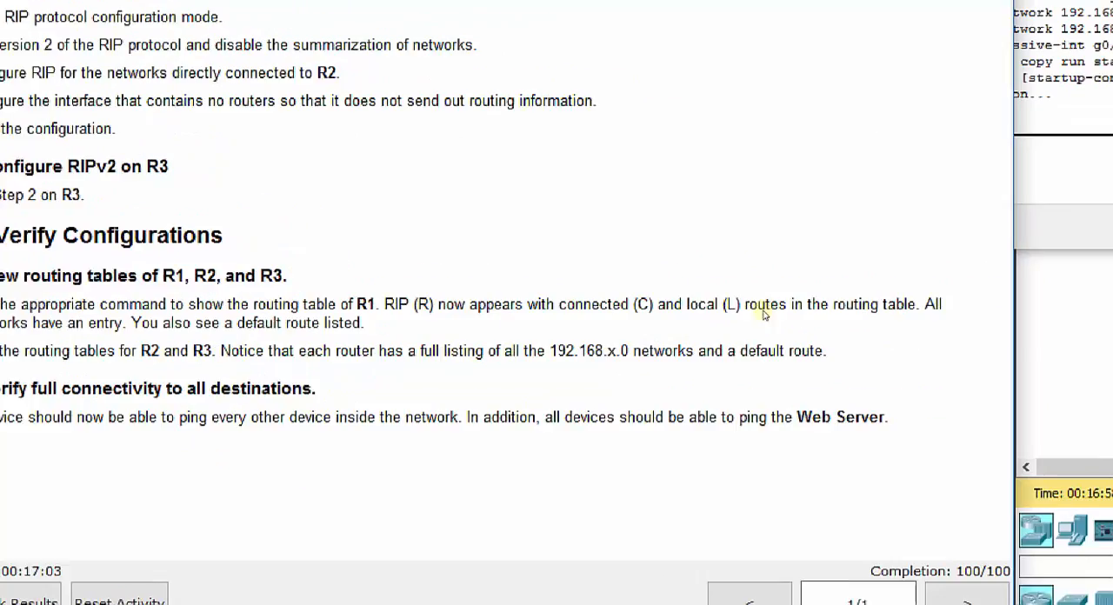
# Step: Fast-forward the simulation time several times in the topology workspace
pyautogui.click(1010, 558)
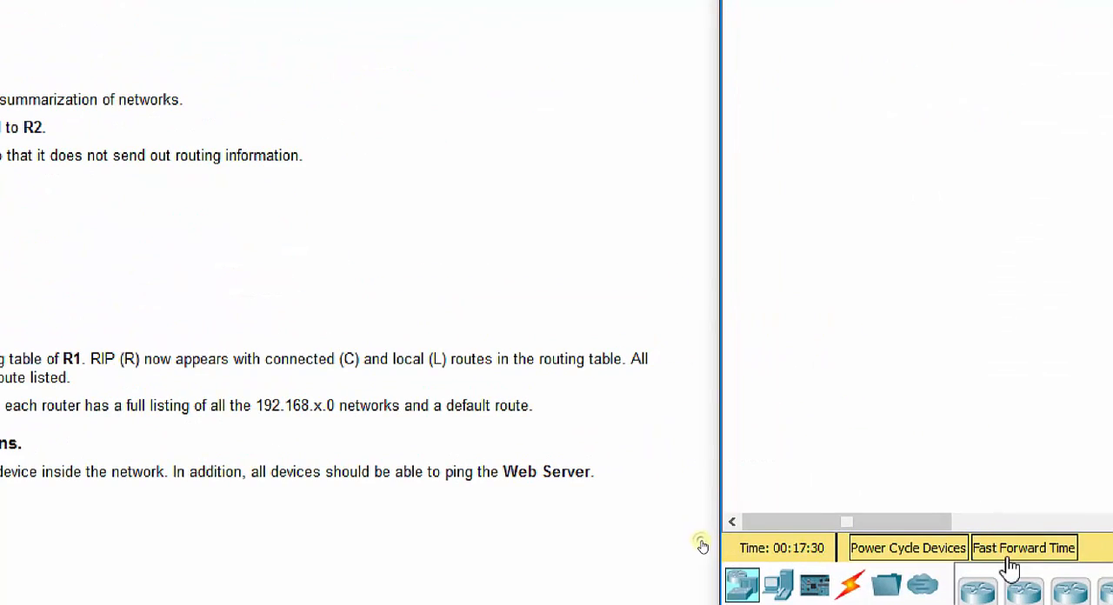
pyautogui.click(1009, 558)
pyautogui.click(1010, 559)
pyautogui.click(1010, 558)
pyautogui.click(1010, 558)
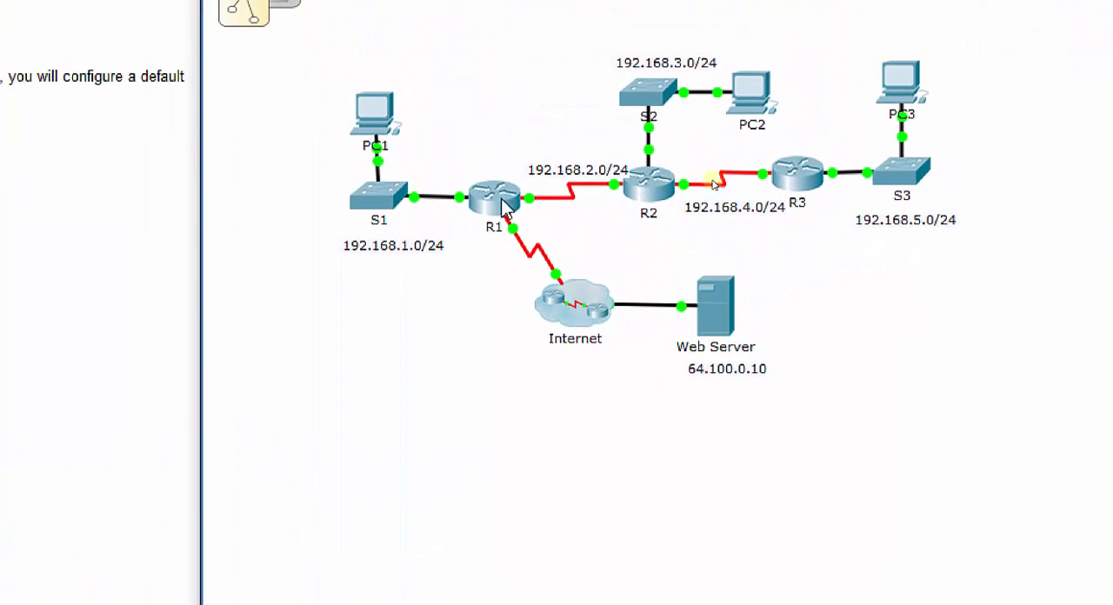
# Step: Bring up router R1's command line and display its complete IP routing table from router configuration mode
pyautogui.click(505, 207)
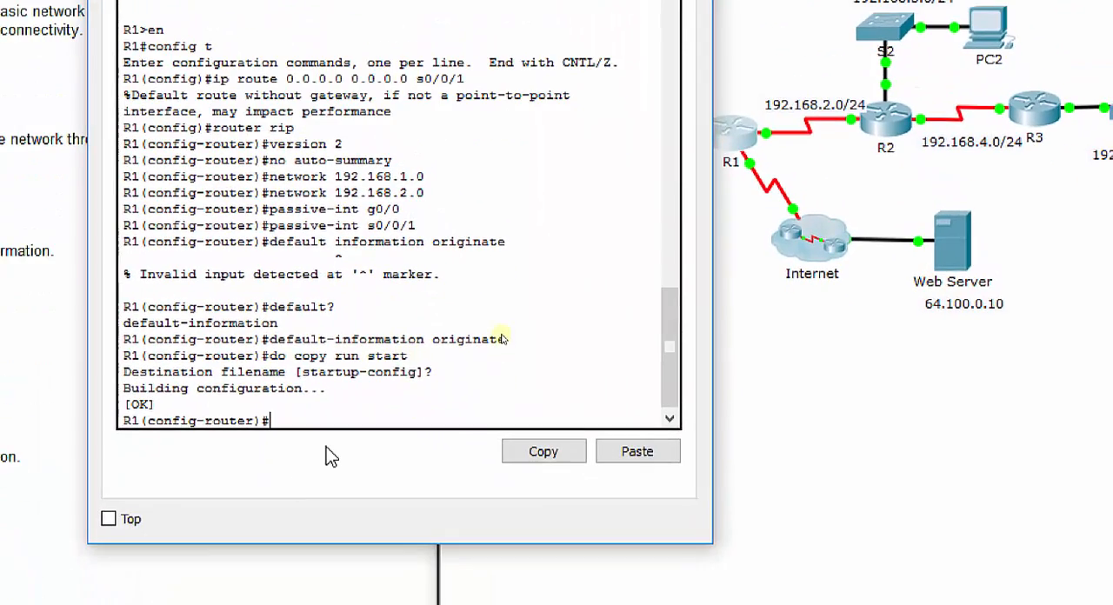
pyautogui.write('do show rip route')
pyautogui.press('Return')
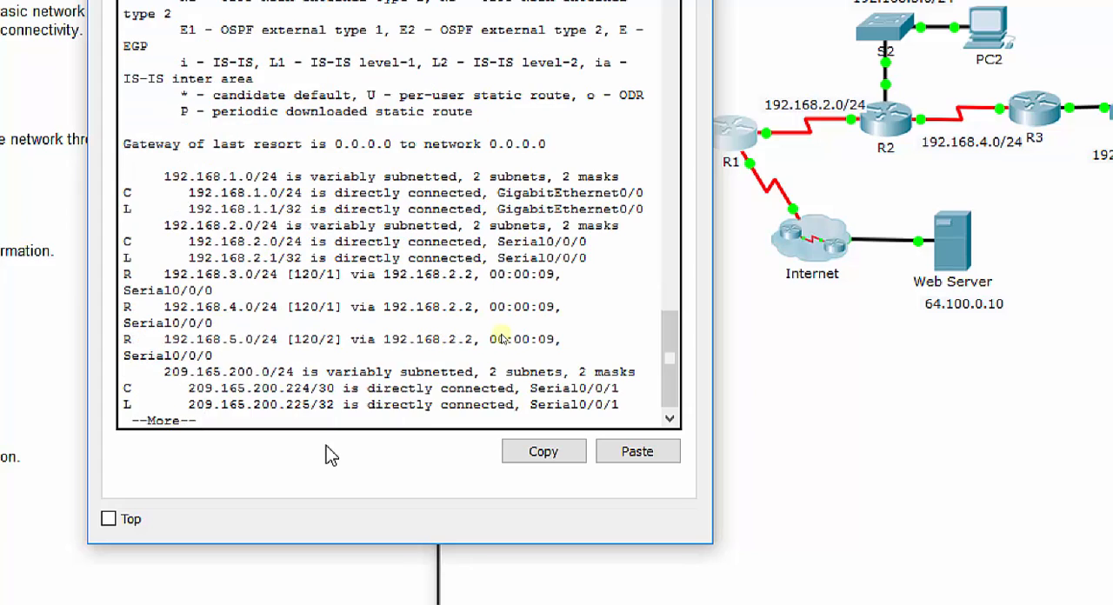
pyautogui.press('space')
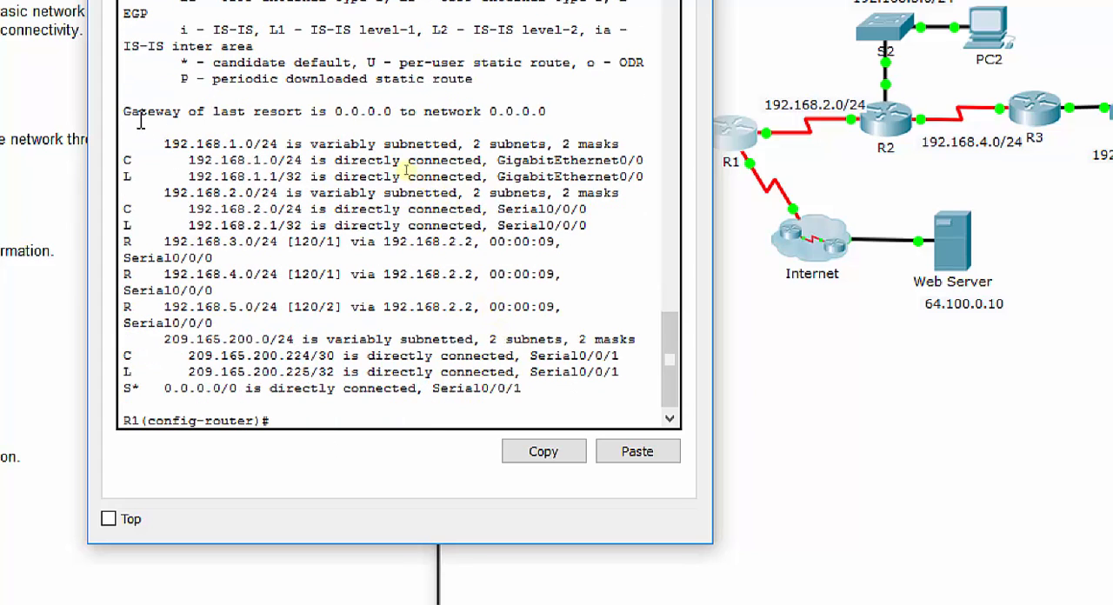
# Step: Examine R1's routing table, going through the connected routes, the RIP-learned routes and the static default route
pyautogui.moveTo(124, 111); pyautogui.dragTo(555, 396)
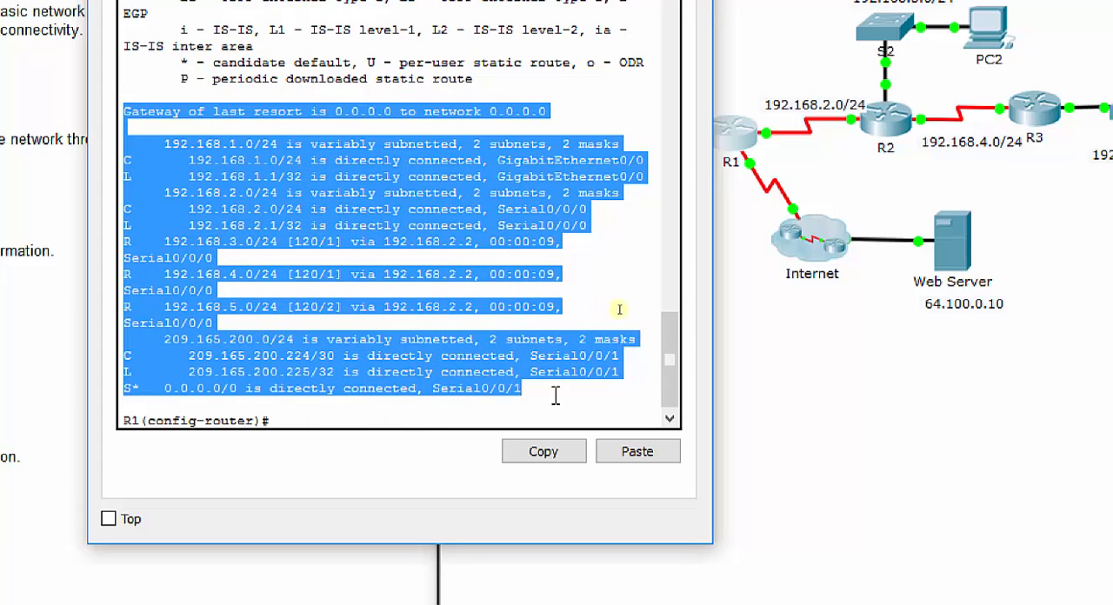
pyautogui.click(566, 396)
pyautogui.moveTo(124, 159); pyautogui.dragTo(131, 158)
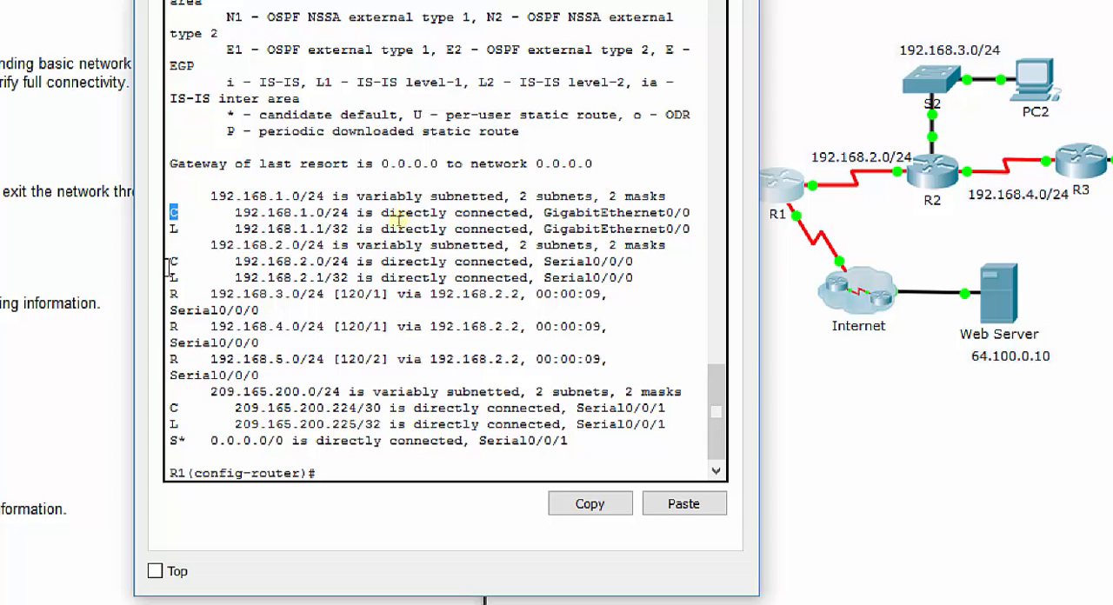
pyautogui.click(173, 294)
pyautogui.doubleClick(173, 294)
pyautogui.doubleClick(173, 327)
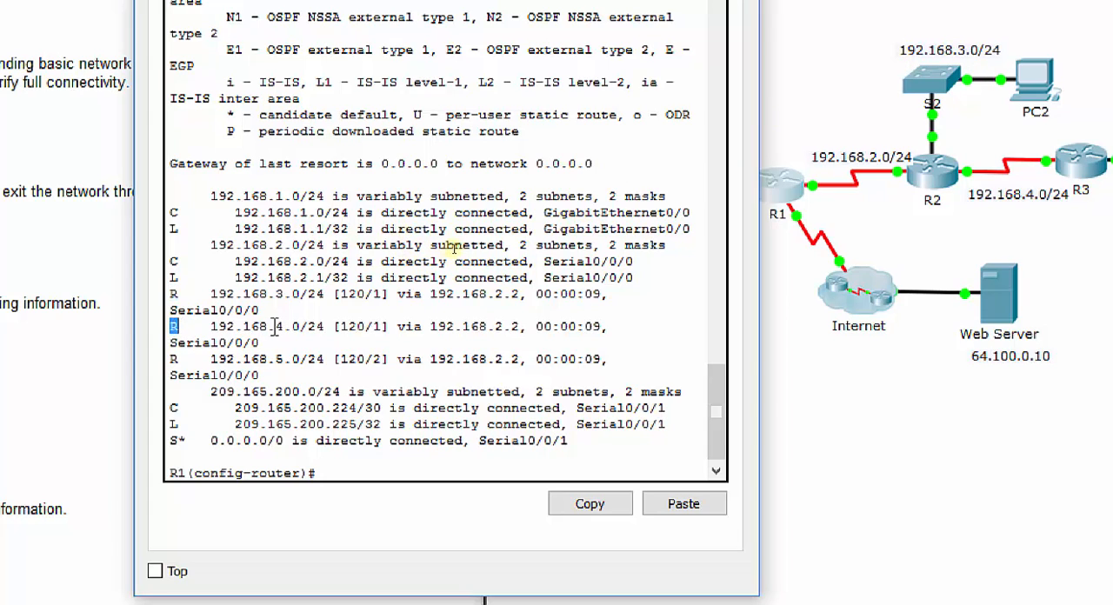
pyautogui.doubleClick(173, 358)
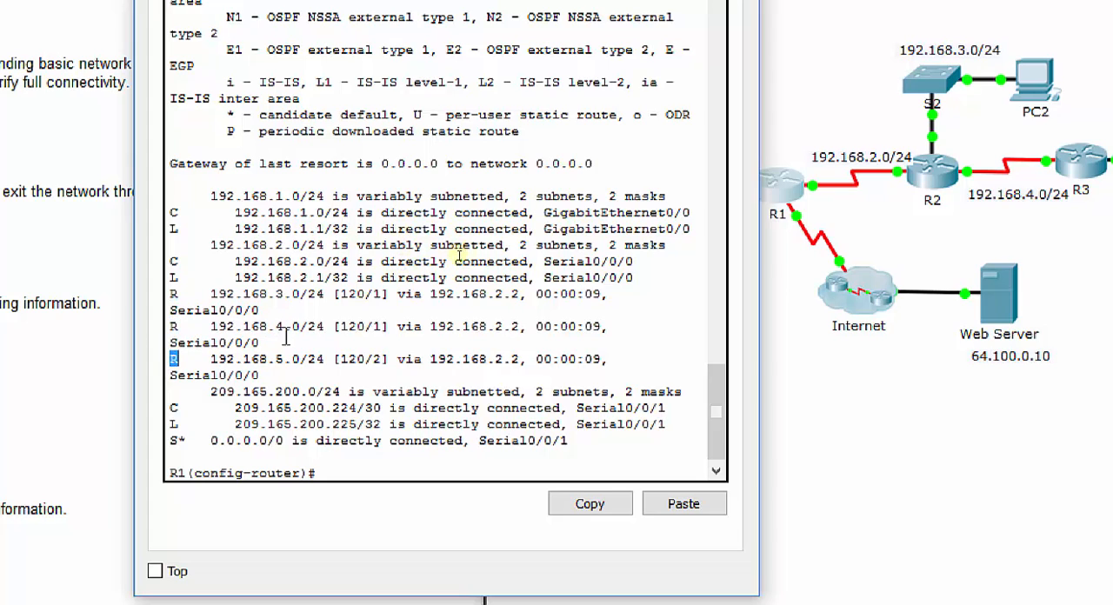
pyautogui.doubleClick(178, 441)
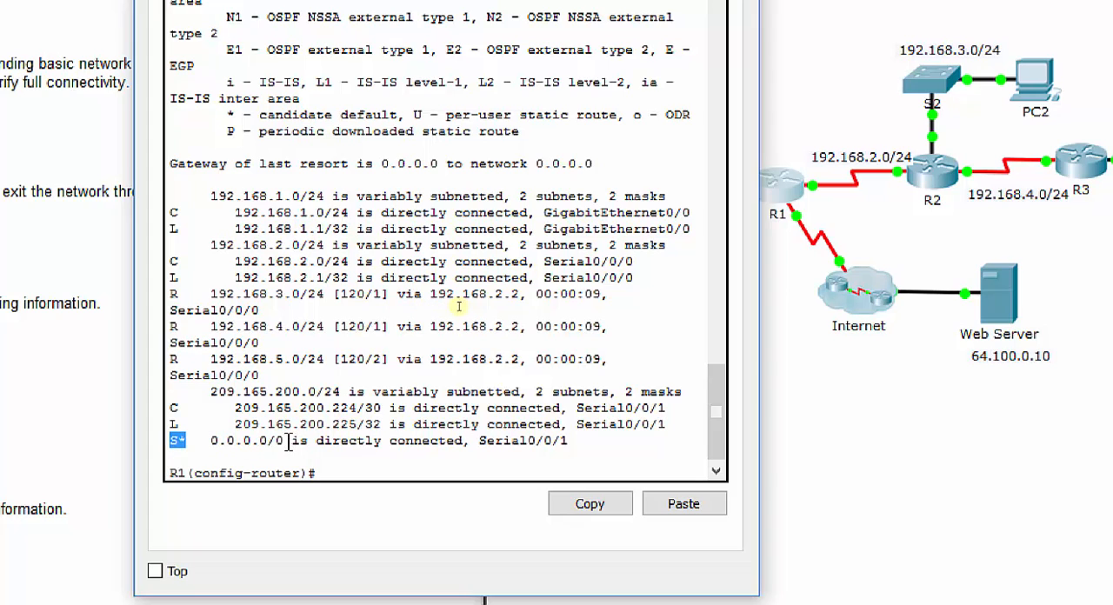
pyautogui.click(182, 442)
pyautogui.moveTo(179, 441); pyautogui.dragTo(185, 441)
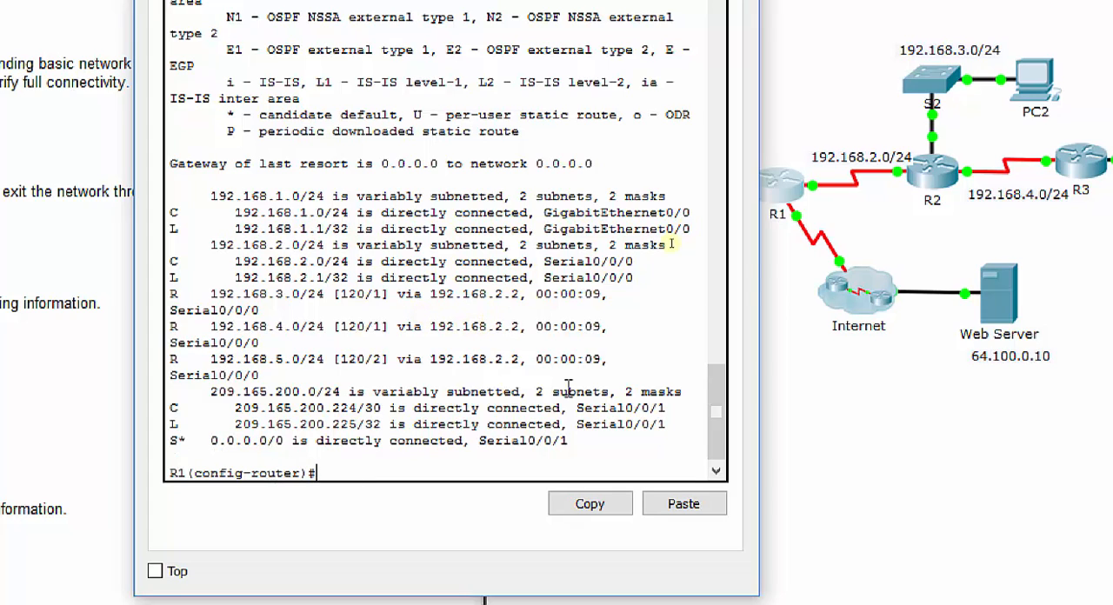
# Step: Switch to router R2's command line and display its complete IP routing table from router configuration mode
pyautogui.click(934, 173)
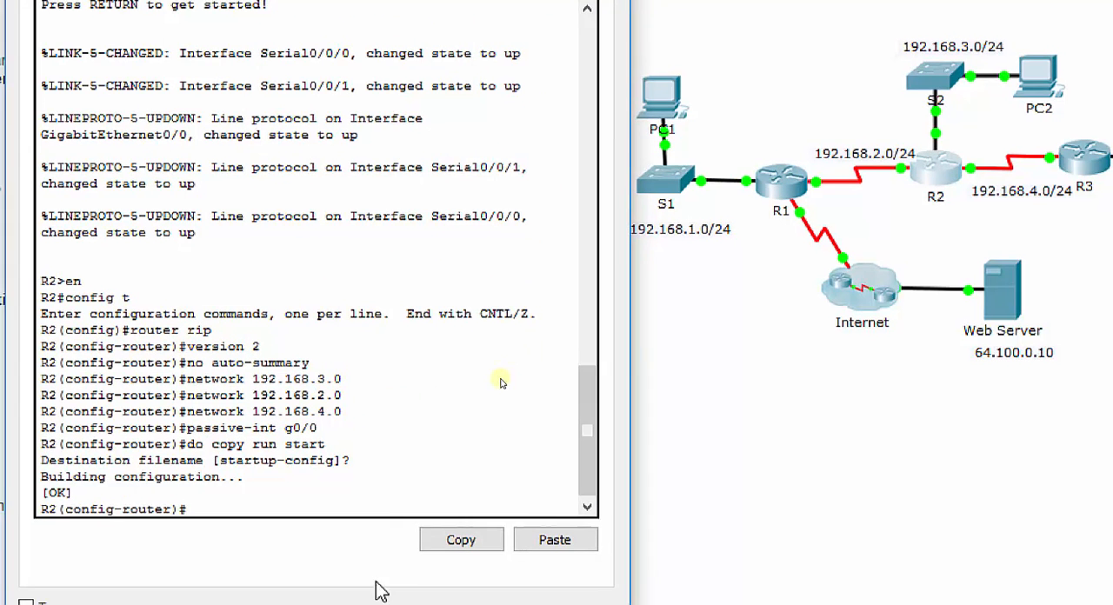
pyautogui.write('do s')
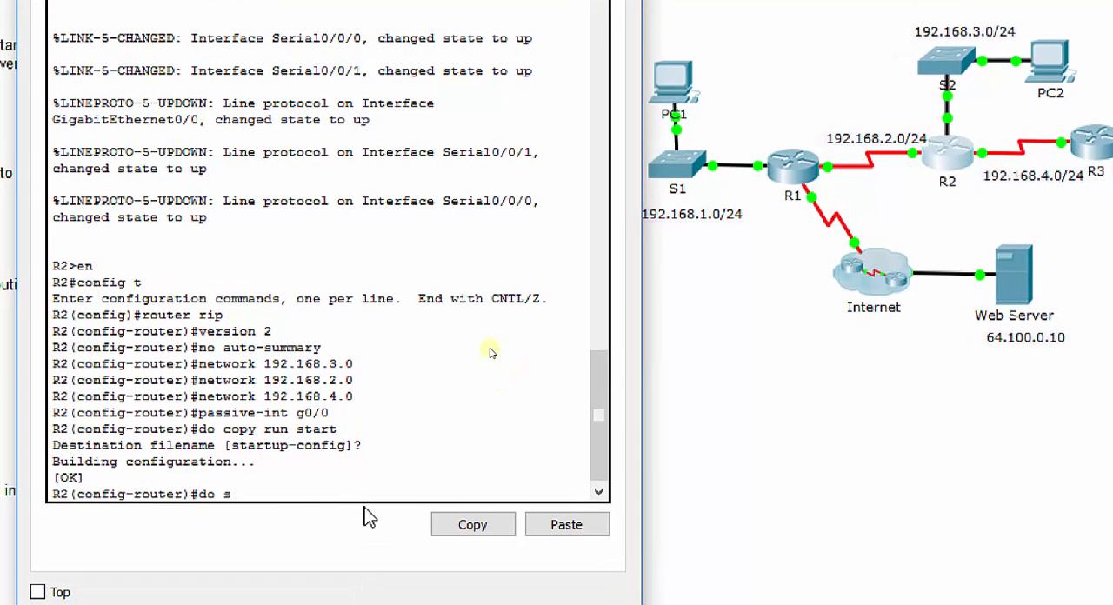
pyautogui.write('how c')
pyautogui.press('BackSpace')
pyautogui.write('up rou')
pyautogui.press('BackSpace')
pyautogui.press('BackSpace')
pyautogui.press('BackSpace')
pyautogui.press('BackSpace')
pyautogui.press('BackSpace')
pyautogui.press('BackSpace')
pyautogui.write('ip route')
pyautogui.press('Return')
pyautogui.press('space')
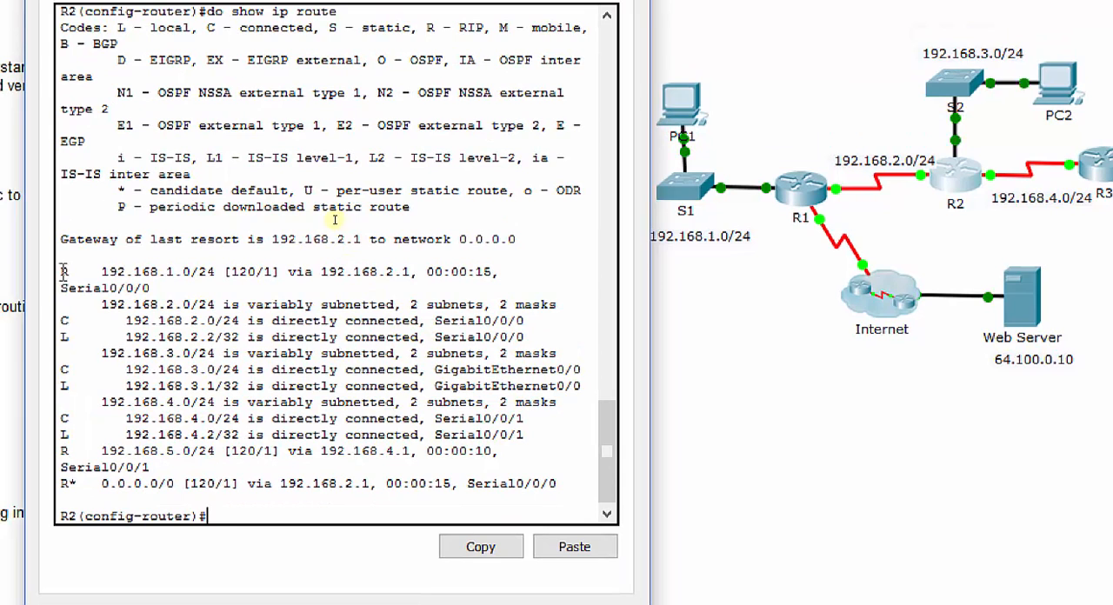
# Step: Examine the RIP routes for 192.168.1.0/24 and 192.168.5.0/24 and the default route in R2's routing table
pyautogui.moveTo(53, 250); pyautogui.dragTo(69, 249)
pyautogui.moveTo(341, 220); pyautogui.dragTo(374, 237)
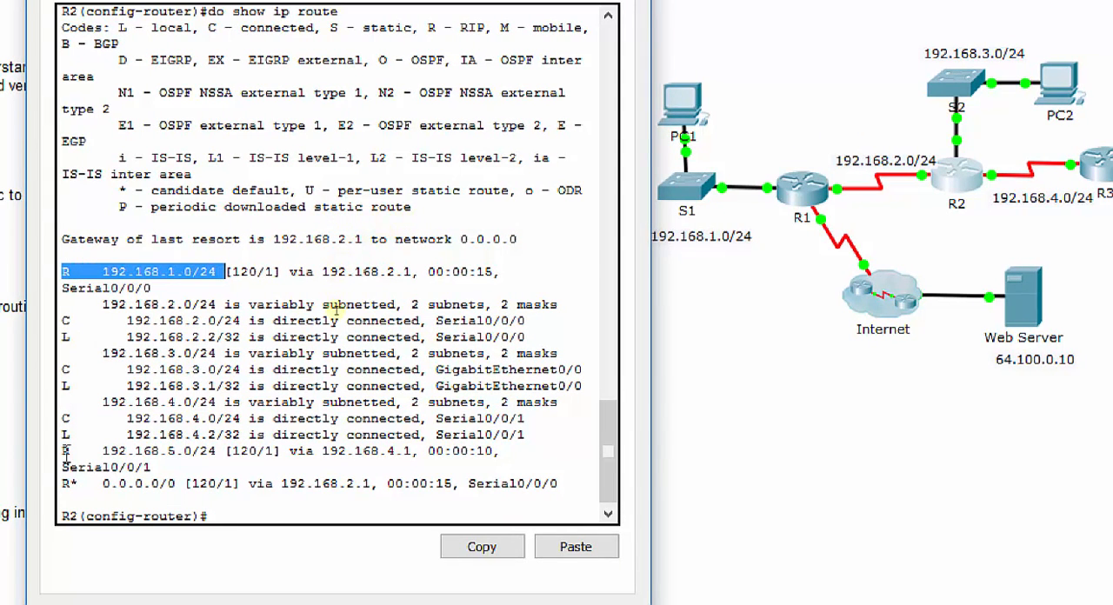
pyautogui.moveTo(62, 452); pyautogui.dragTo(217, 452)
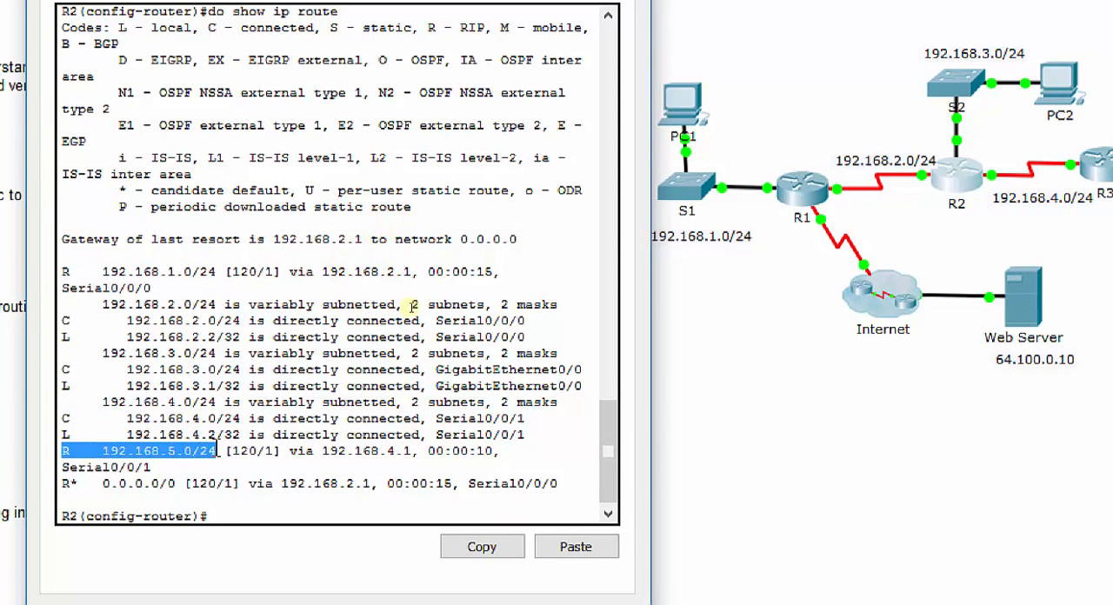
pyautogui.click(331, 322)
pyautogui.moveTo(70, 485); pyautogui.dragTo(84, 489)
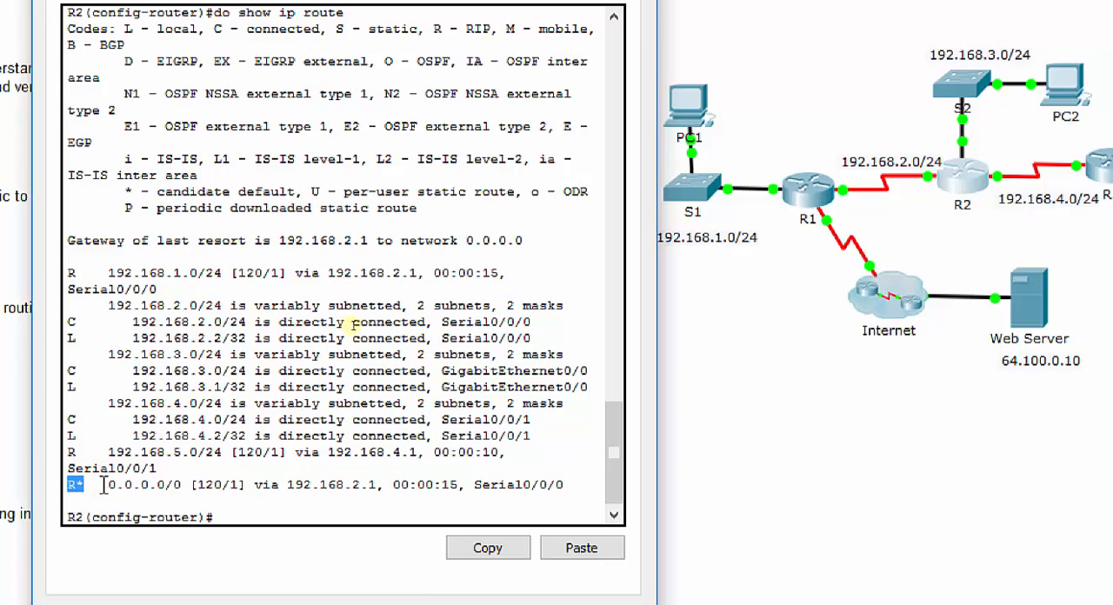
pyautogui.moveTo(107, 485); pyautogui.dragTo(182, 485)
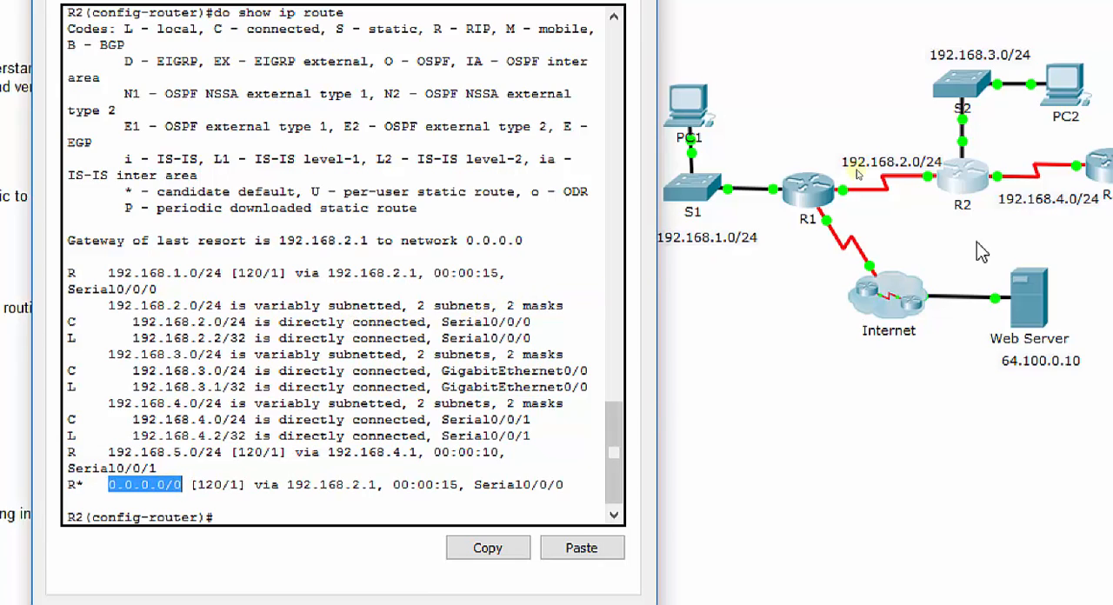
# Step: Open router R3's command line and display its IP routing table from router configuration mode
pyautogui.click(1103, 160)
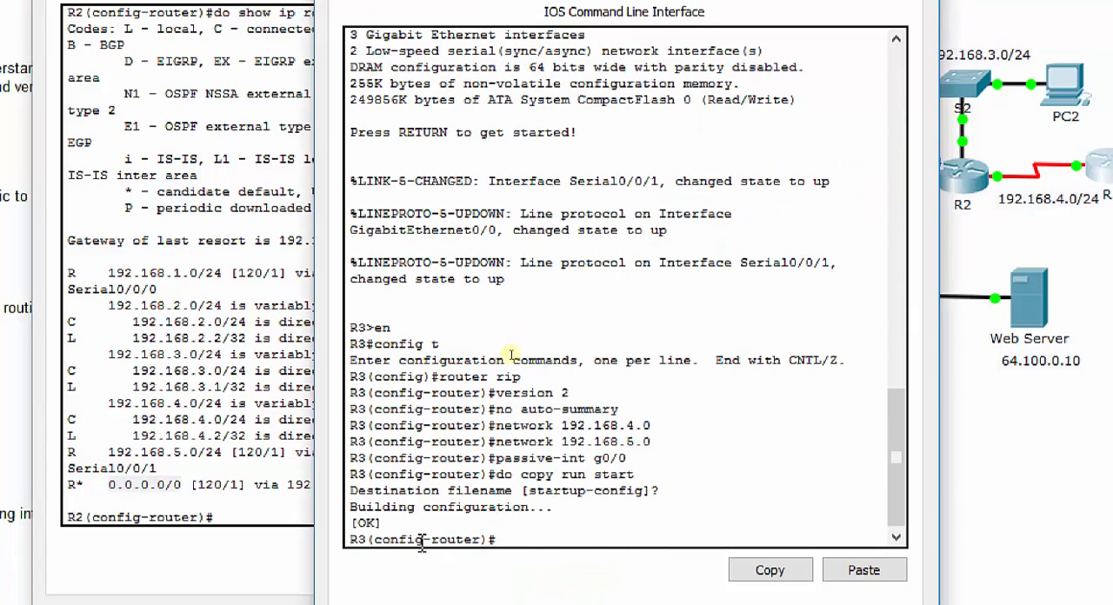
pyautogui.write('do show ip route')
pyautogui.press('Return')
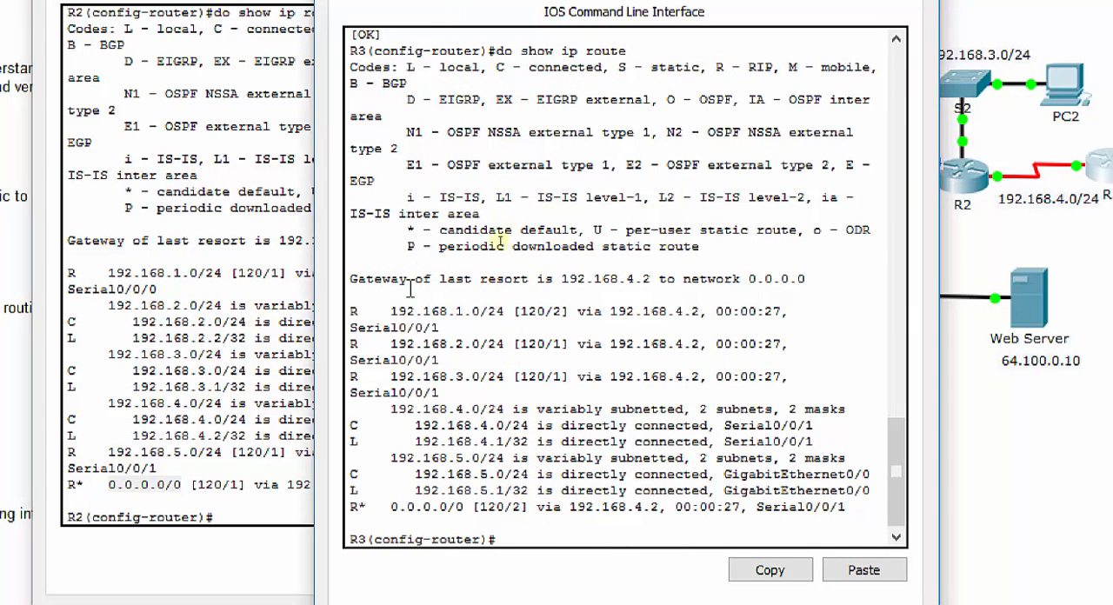
# Step: Examine the RIP-learned routes, their administrative distance and the default route in R3's routing table, and return to the topology
pyautogui.moveTo(351, 309); pyautogui.dragTo(771, 372)
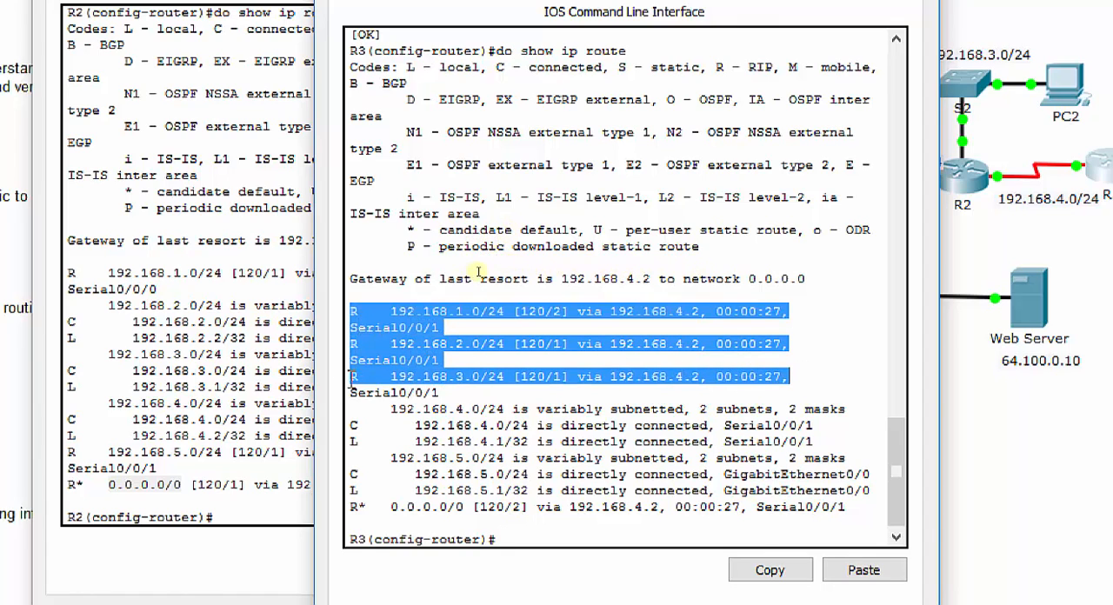
pyautogui.click(517, 303)
pyautogui.moveTo(520, 310); pyautogui.dragTo(546, 311)
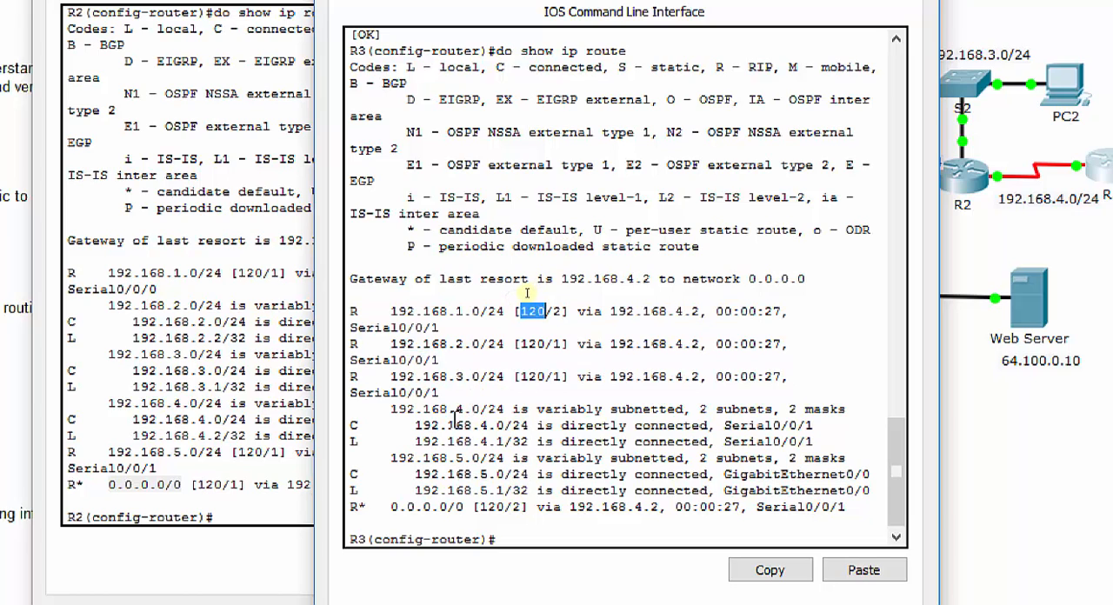
pyautogui.click(487, 310)
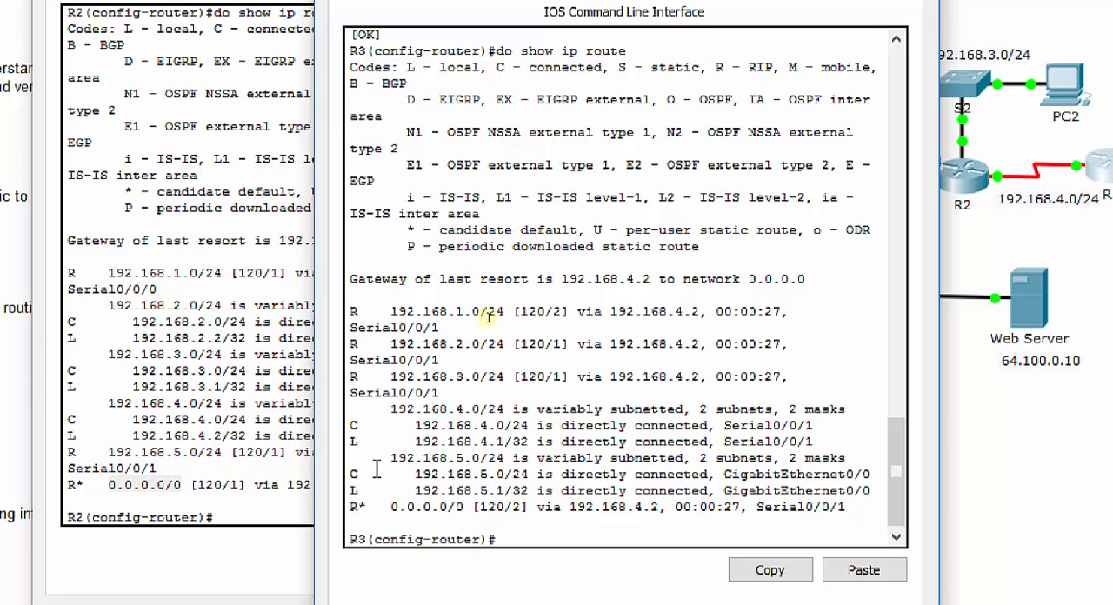
pyautogui.moveTo(352, 506); pyautogui.dragTo(467, 511)
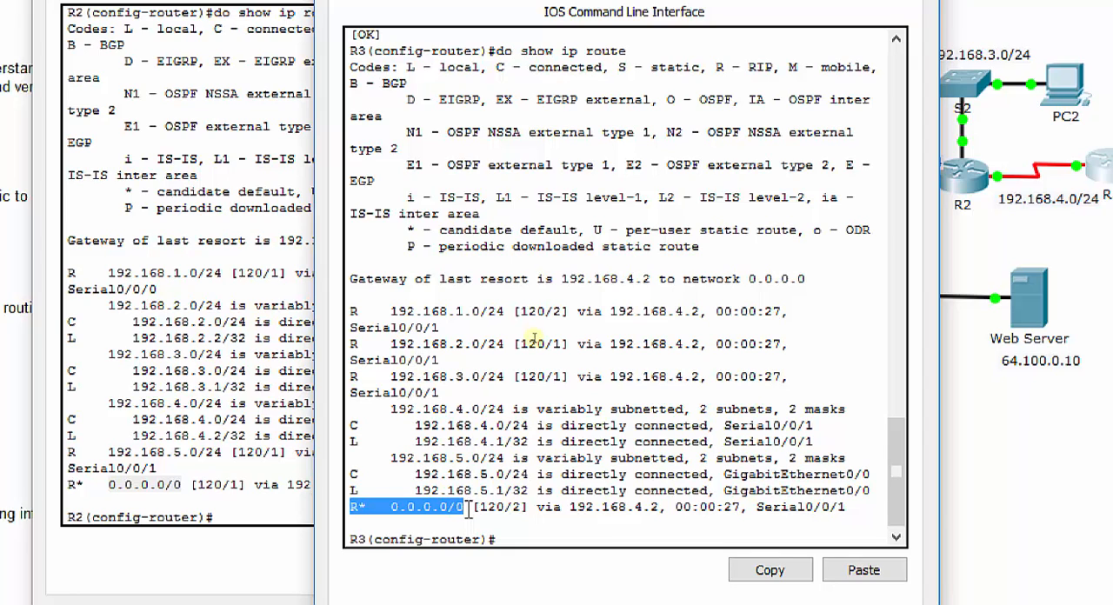
pyautogui.click(1007, 448)
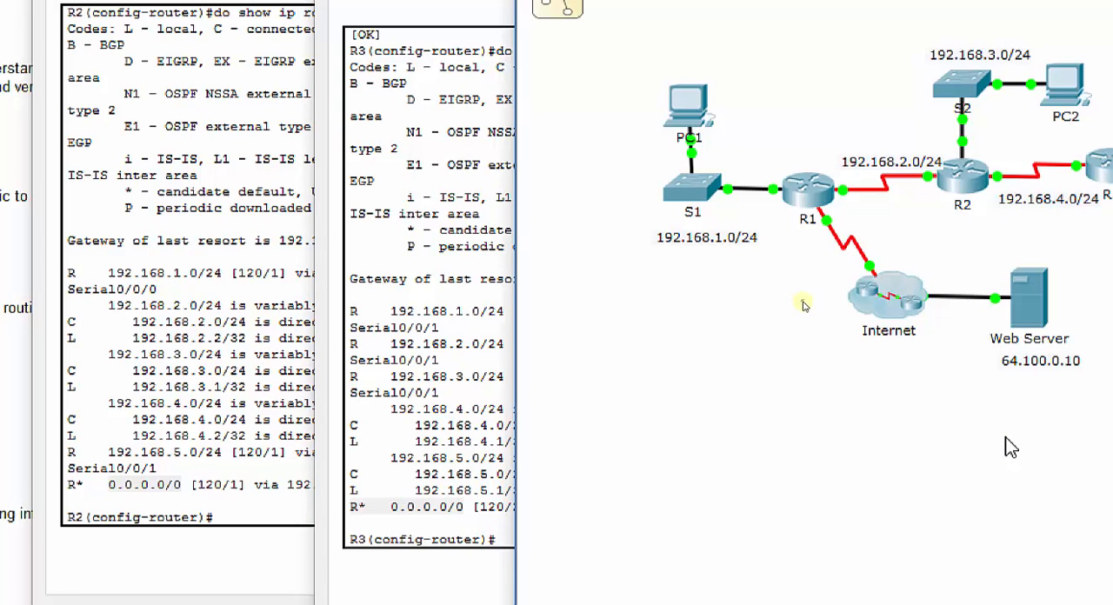